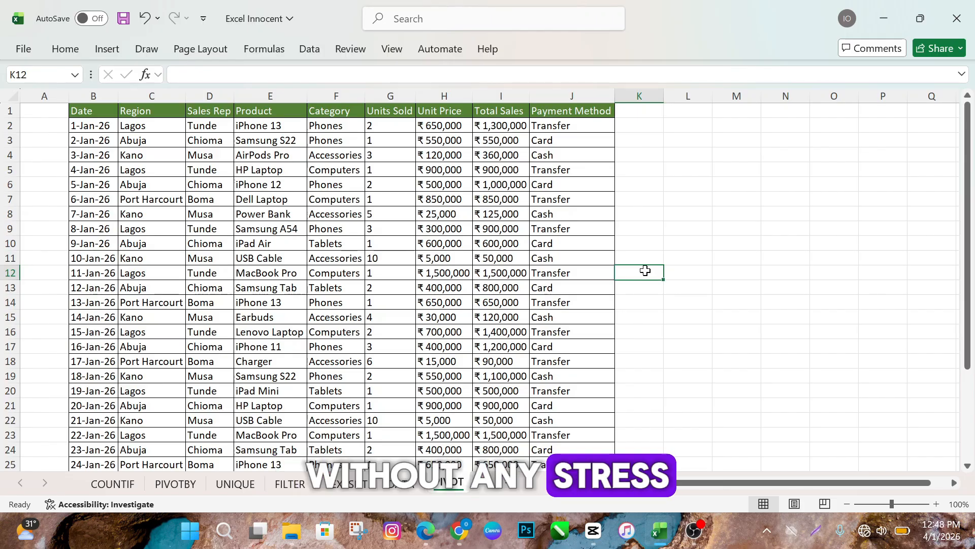
pyautogui.click(546, 246)
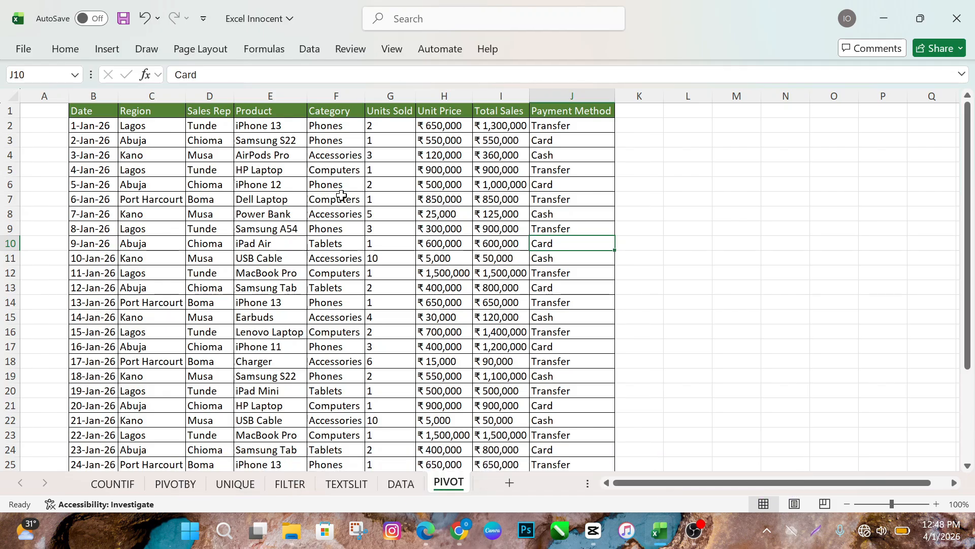
pyautogui.click(113, 127)
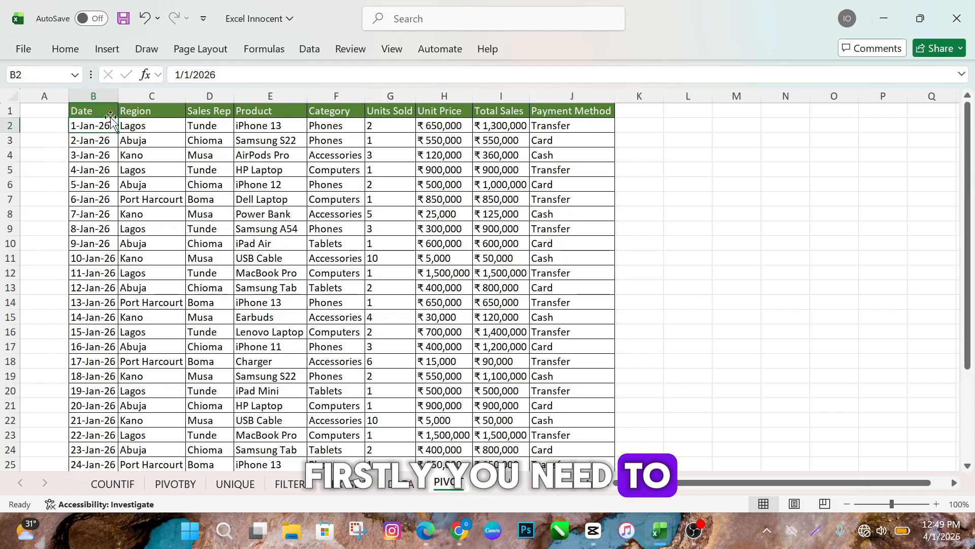
pyautogui.moveTo(102, 118); pyautogui.dragTo(528, 160)
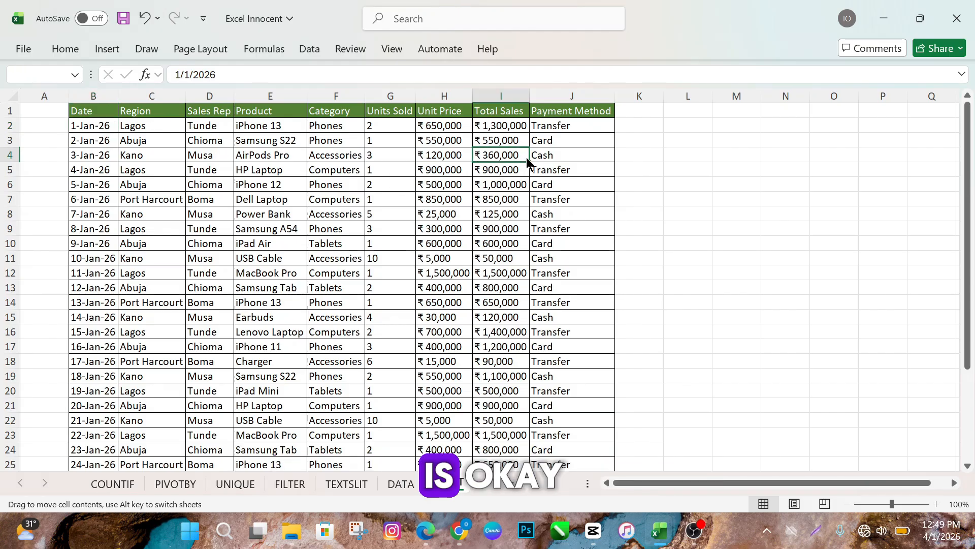
pyautogui.click(591, 303)
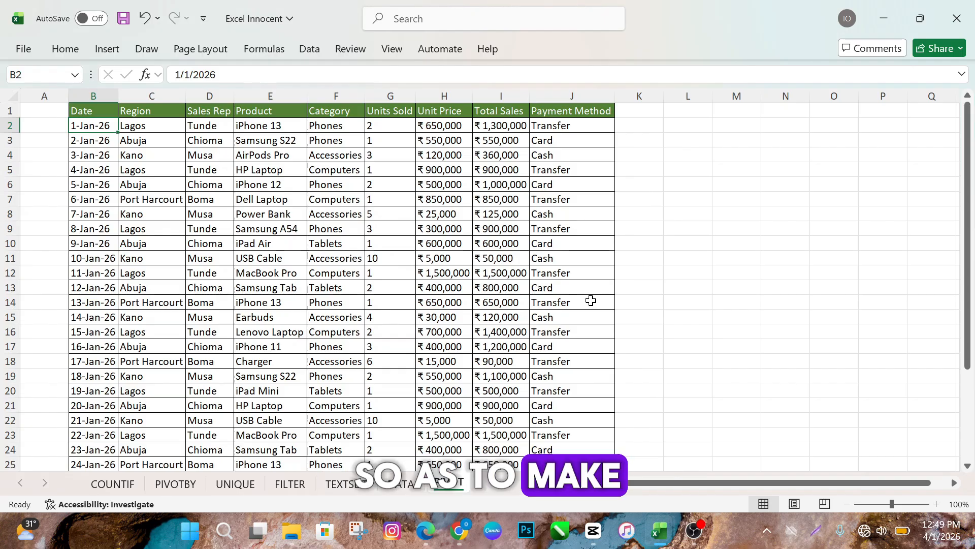
pyautogui.keyDown('ctrl'); pyautogui.click(246, 184); pyautogui.keyUp('ctrl')
pyautogui.hotkey('ctrl', 'a')
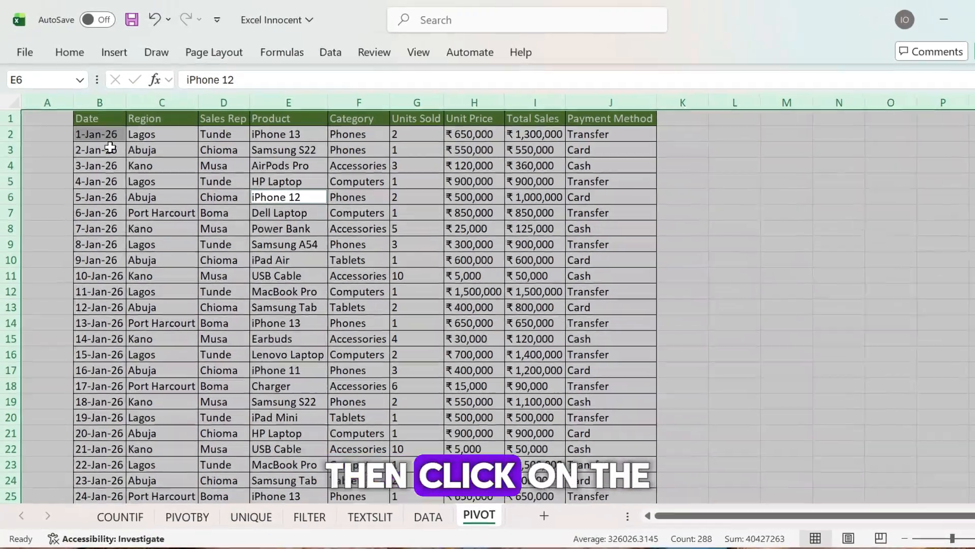
# Create a PivotTable from the sales data range B1:J32 of the PIVOT sheet, placed on a new worksheet.
pyautogui.click(97, 115)
pyautogui.hotkey('ctrl', 'shift', 'Right')
pyautogui.hotkey('ctrl', 'shift', 'Down')
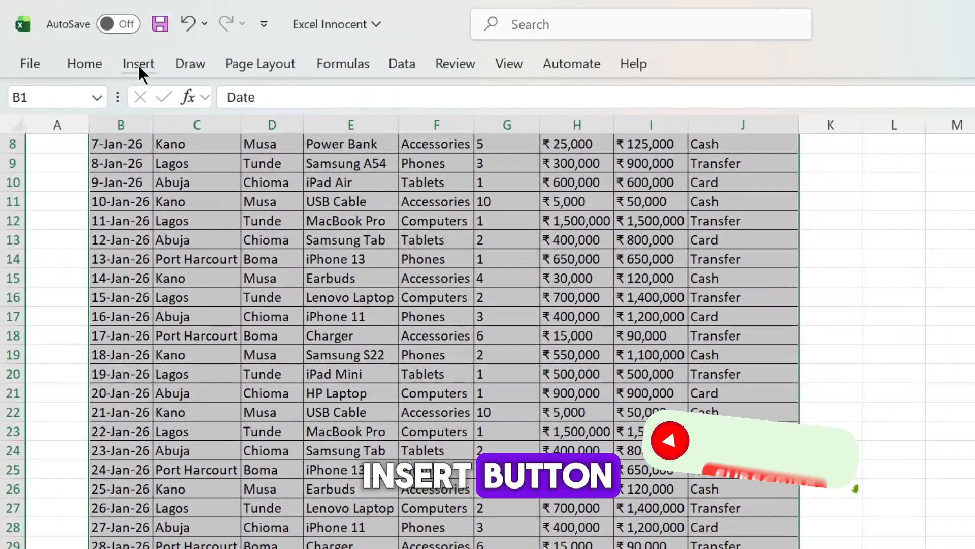
pyautogui.click(138, 65)
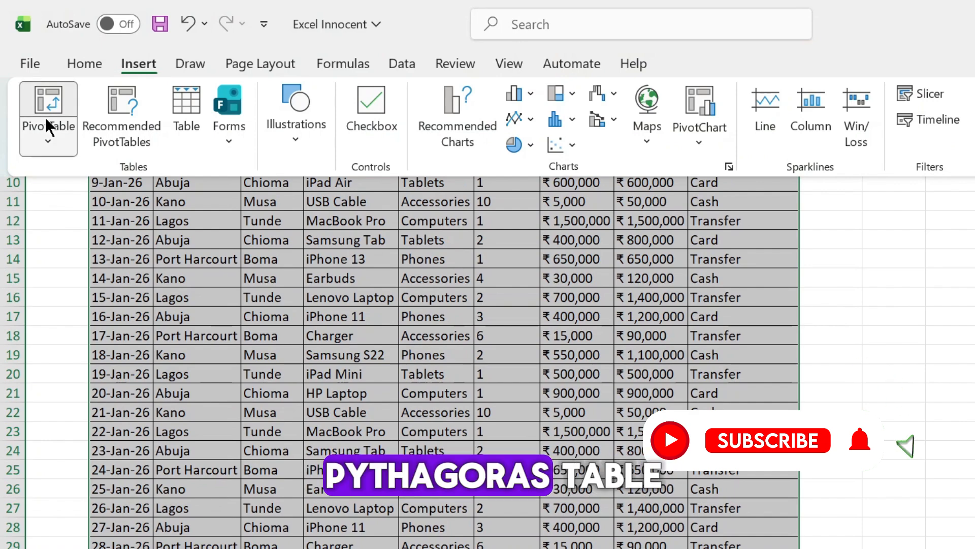
pyautogui.click(45, 117)
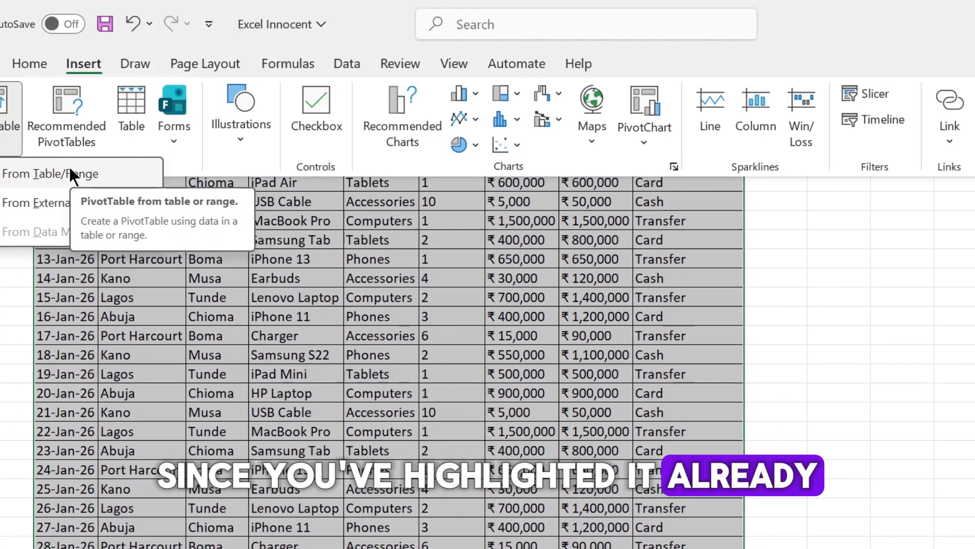
pyautogui.click(126, 174)
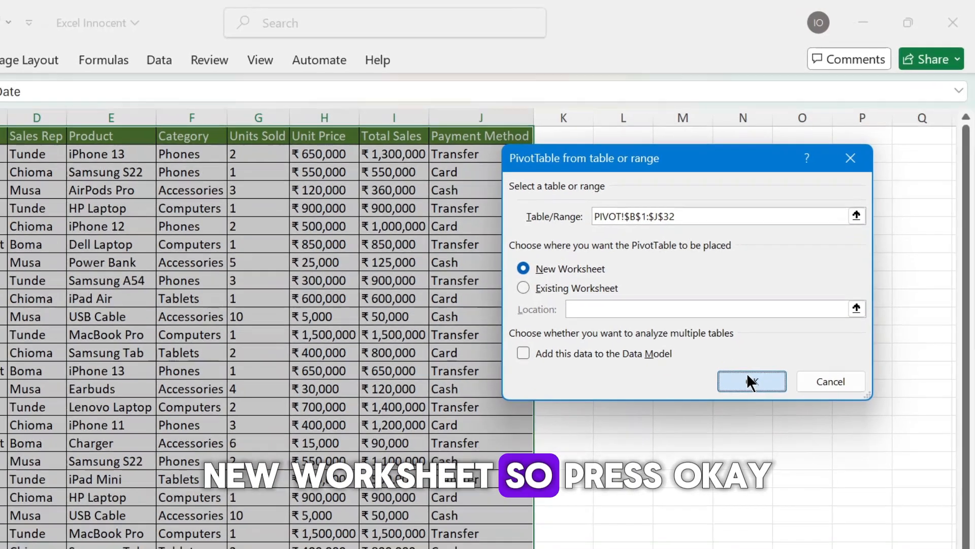
pyautogui.click(738, 405)
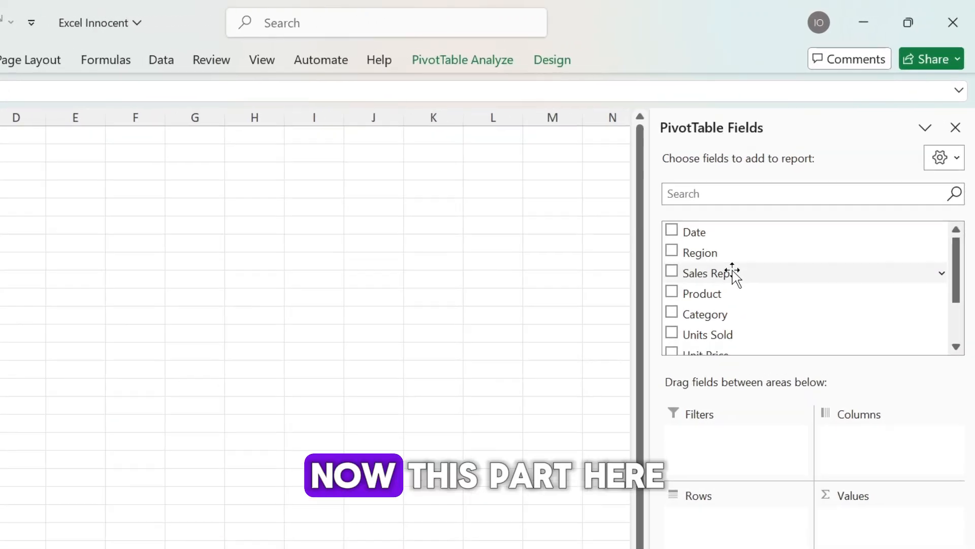
# Review the available PivotTable fields and compare them with the column headers of the source table on the PIVOT sheet.
pyautogui.scroll(-2, 765, 231)
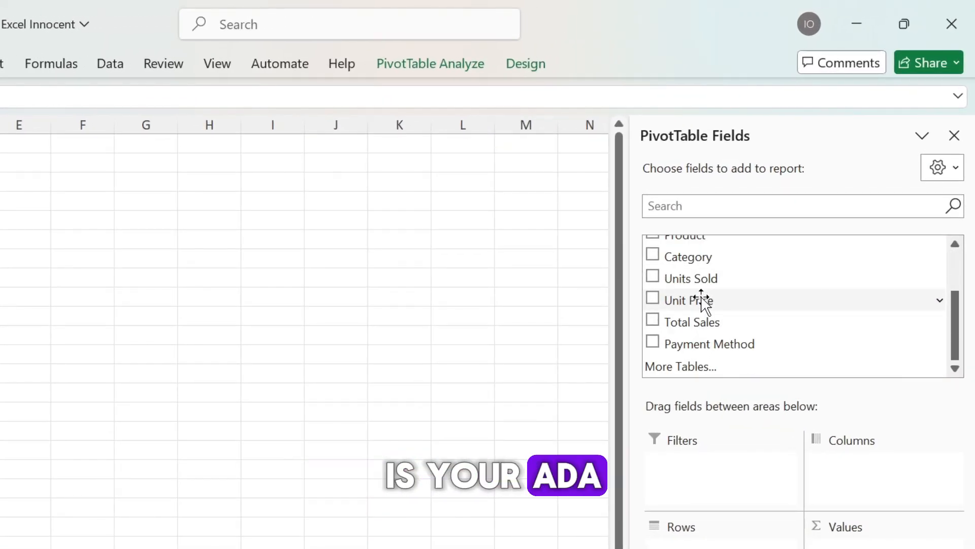
pyautogui.scroll(2, 701, 300)
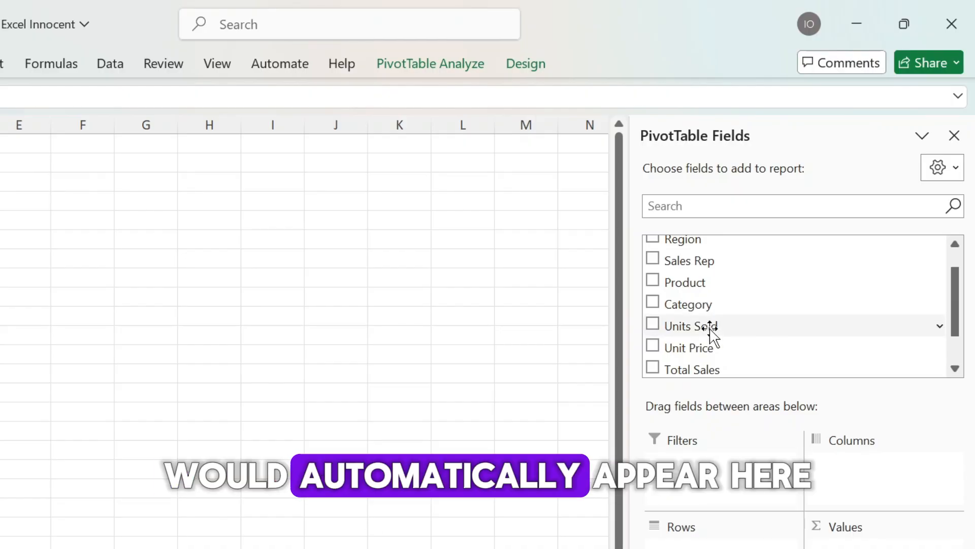
pyautogui.scroll(1, 691, 247)
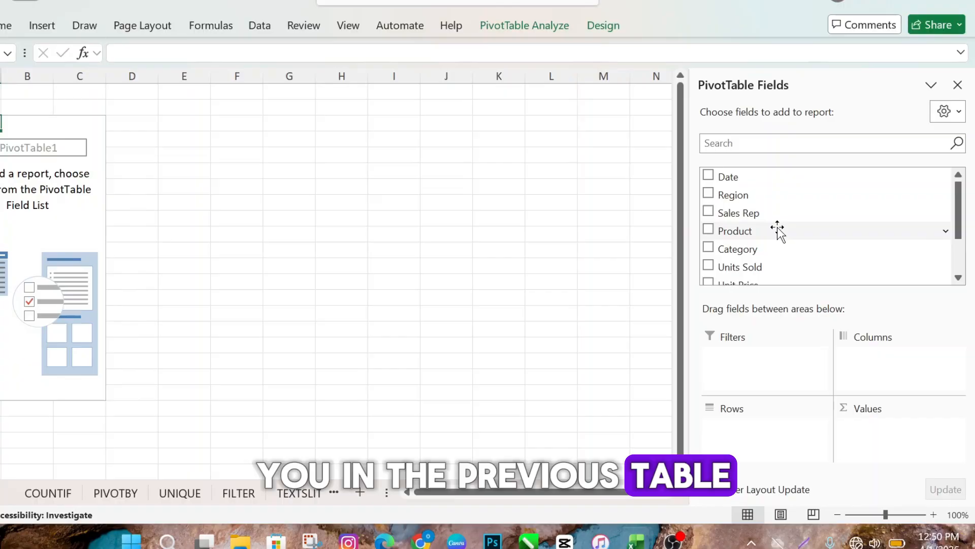
pyautogui.scroll(-3, 779, 231)
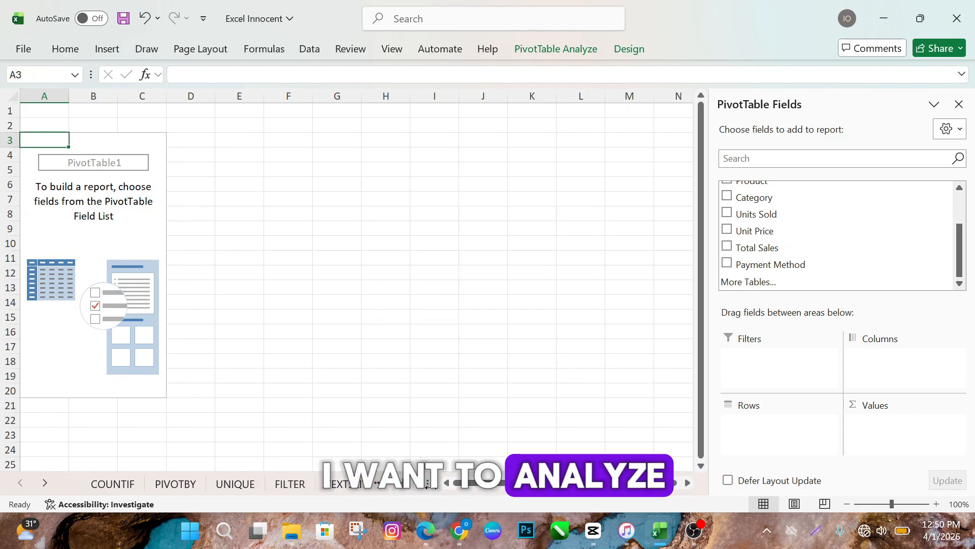
pyautogui.click(387, 483)
pyautogui.click(197, 213)
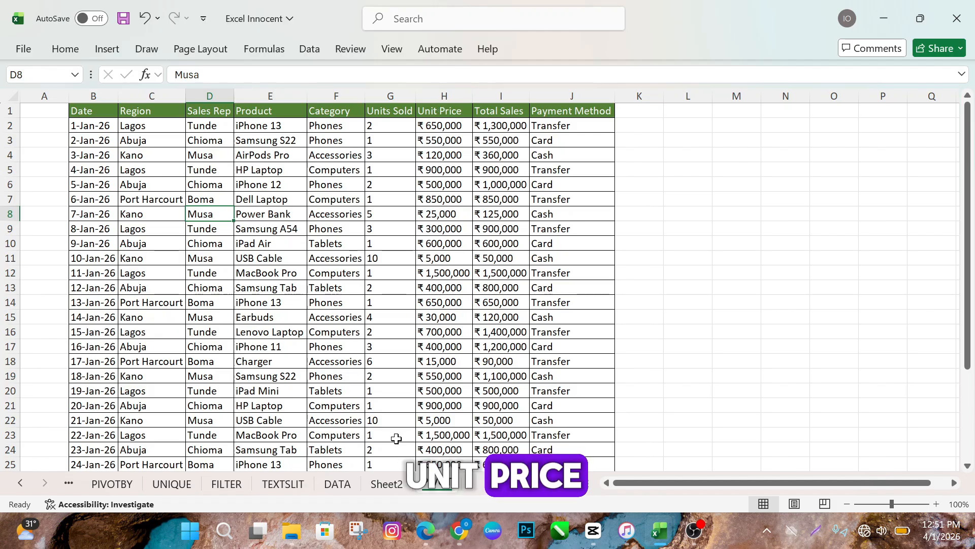
pyautogui.click(390, 492)
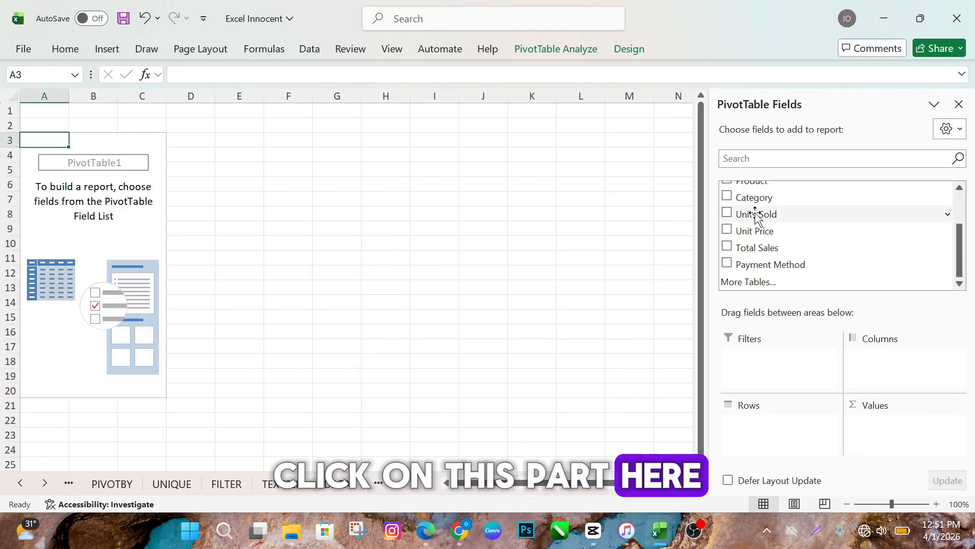
# Add the Region field to the PivotTable's Rows area and the Unit Price field to its Values area.
pyautogui.scroll(2, 756, 216)
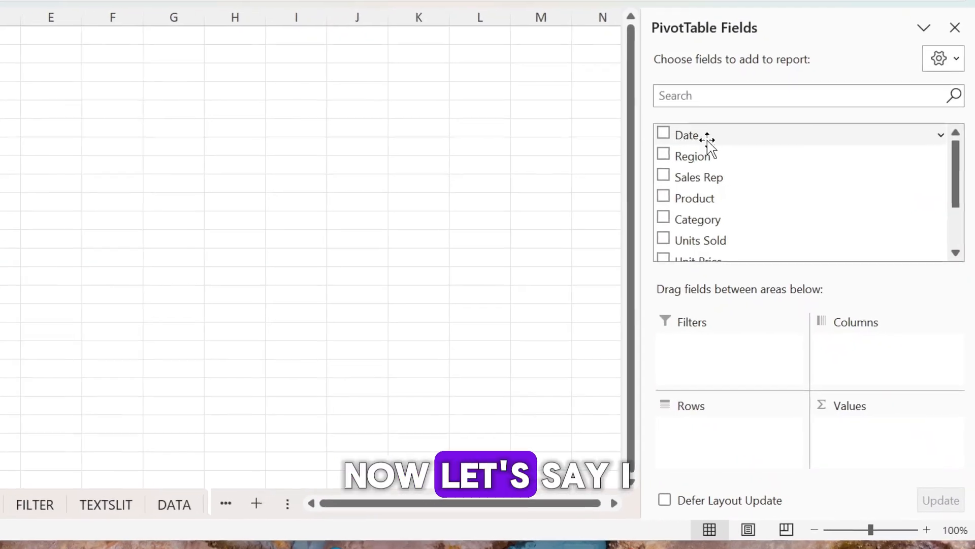
pyautogui.moveTo(691, 154); pyautogui.dragTo(682, 443)
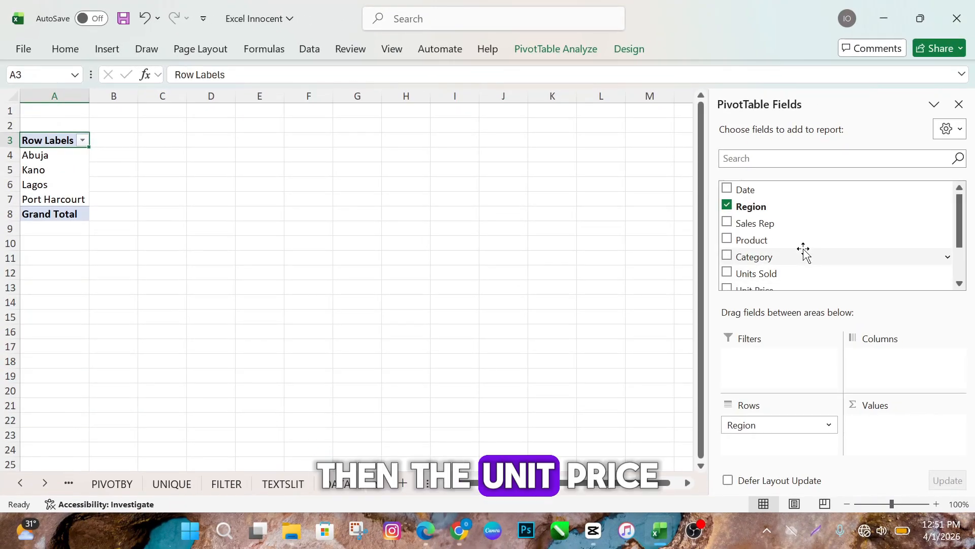
pyautogui.scroll(-2, 793, 254)
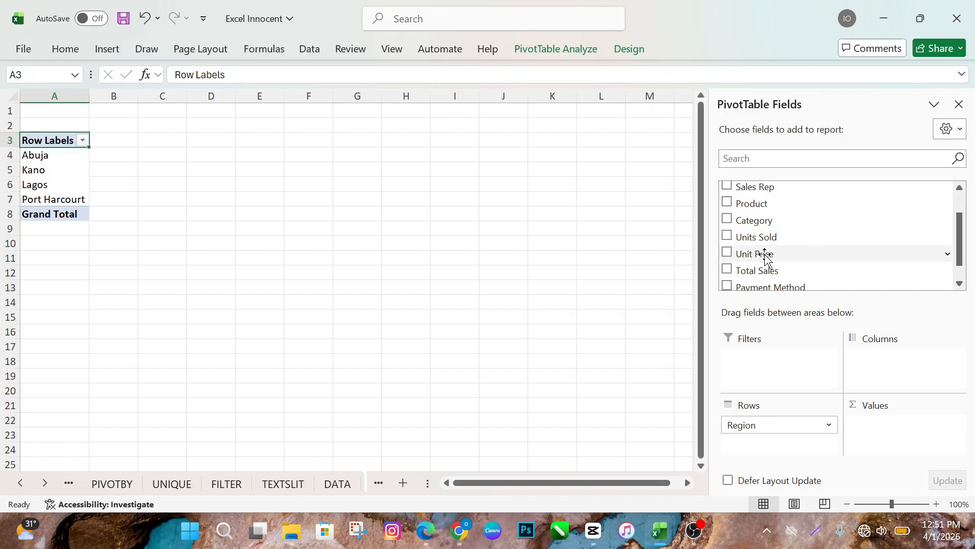
pyautogui.moveTo(767, 257); pyautogui.dragTo(890, 432)
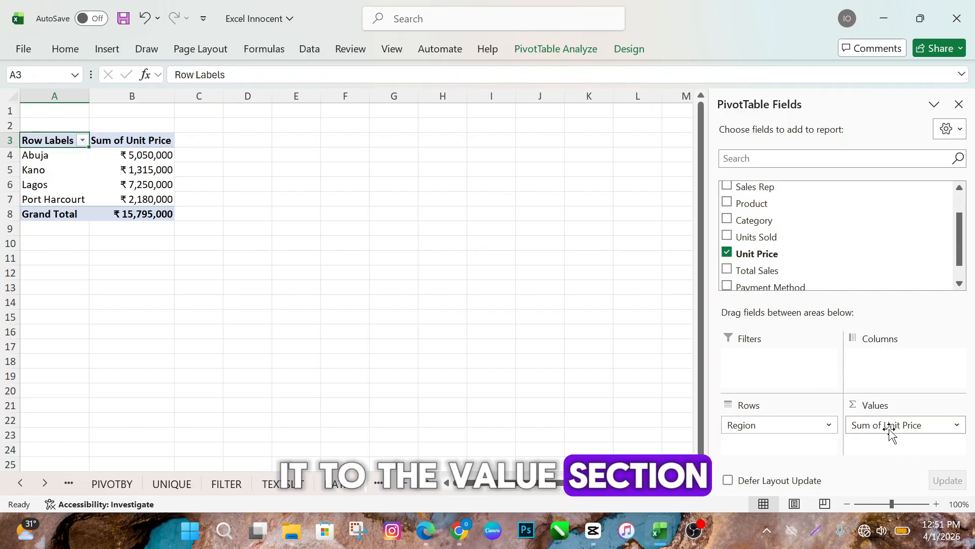
# Examine the summed unit price of each region in the PivotTable, from Abuja to Port Harcourt.
pyautogui.click(34, 156)
pyautogui.click(49, 156)
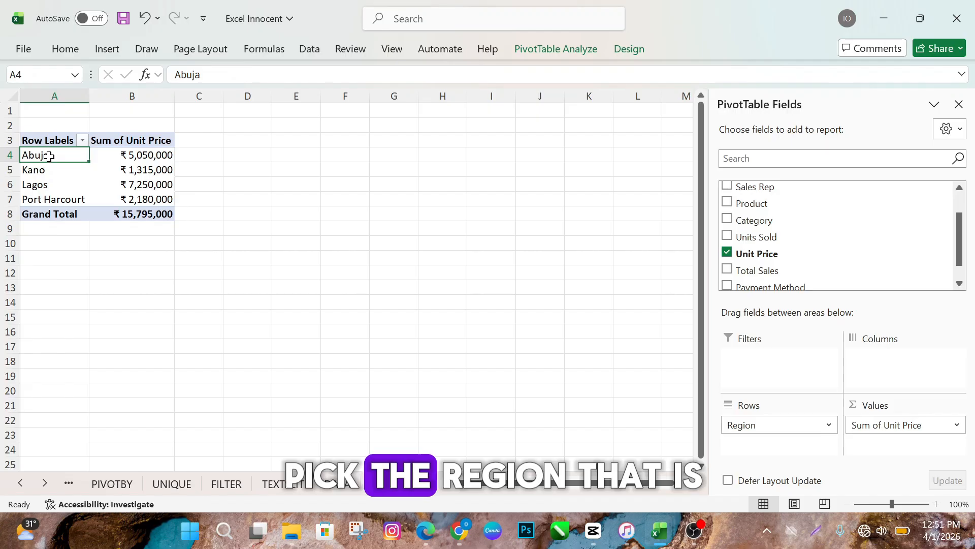
pyautogui.click(149, 156)
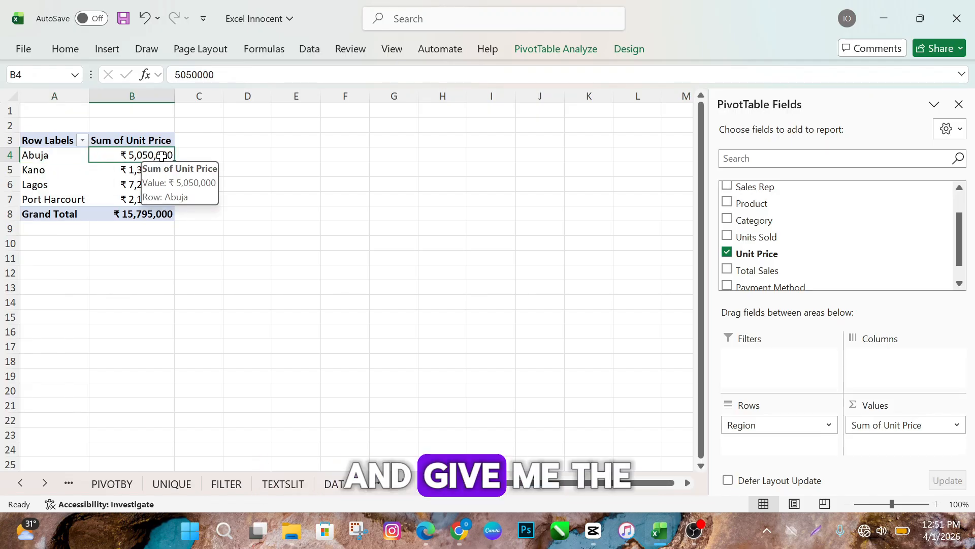
pyautogui.click(53, 170)
pyautogui.click(141, 172)
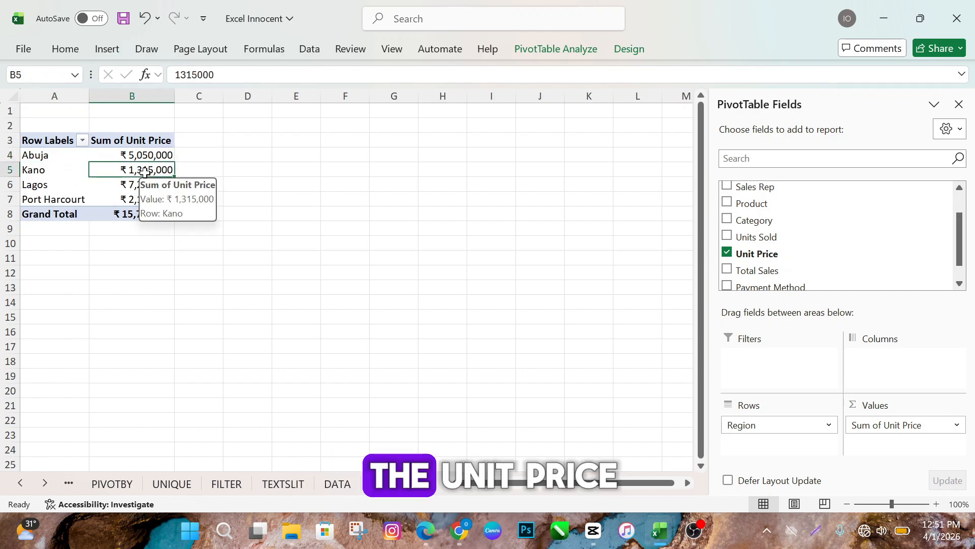
pyautogui.click(35, 193)
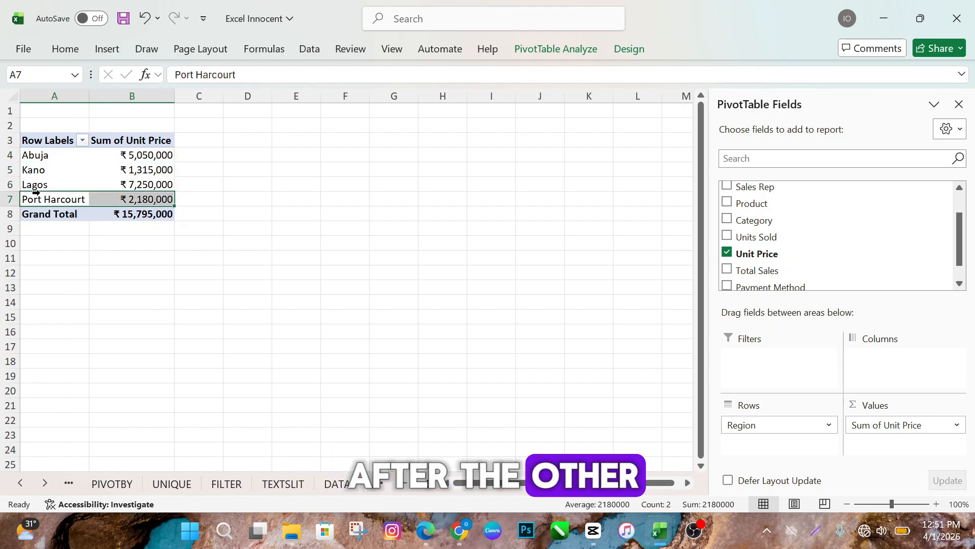
pyautogui.click(39, 184)
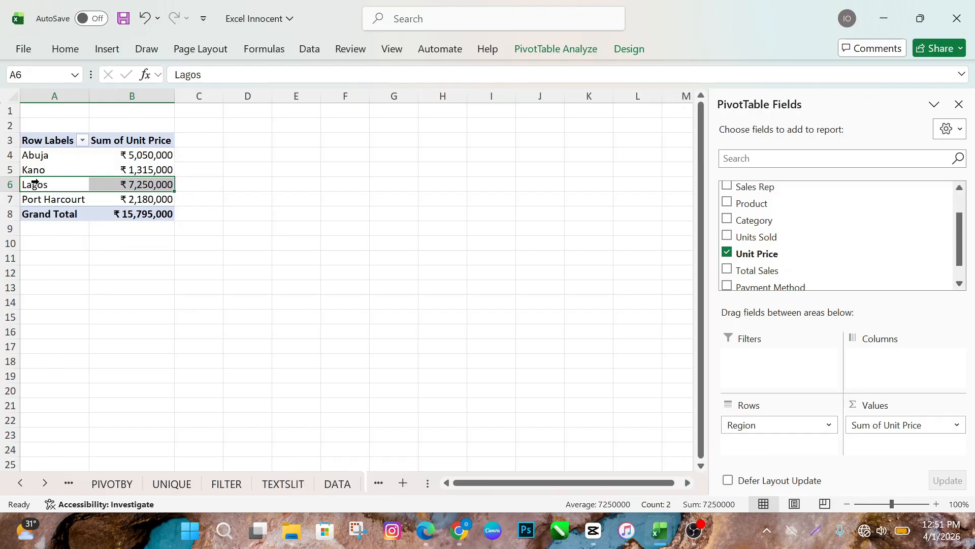
pyautogui.click(38, 158)
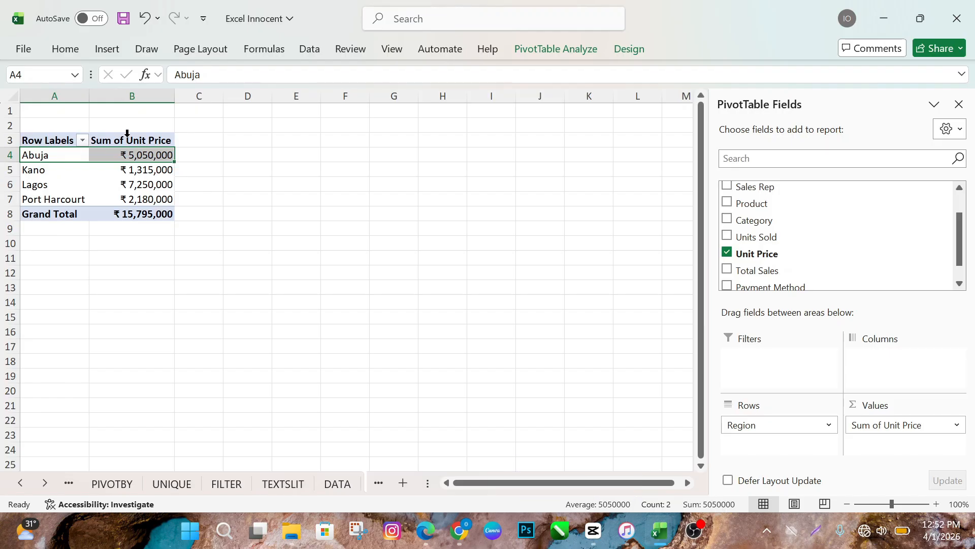
pyautogui.click(136, 155)
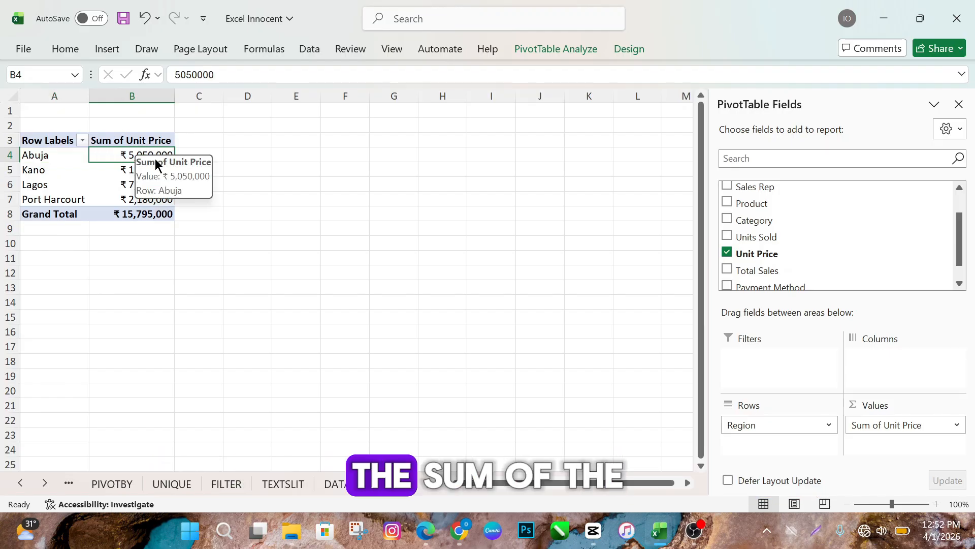
# Go to the PIVOT source sheet and look up the Abuja entries in the Region column.
pyautogui.click(376, 492)
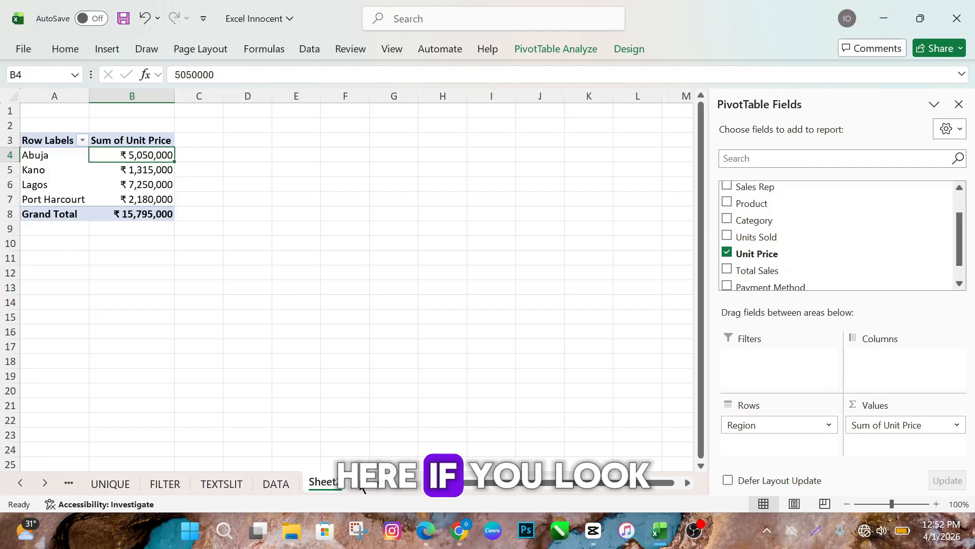
pyautogui.click(362, 489)
pyautogui.click(325, 483)
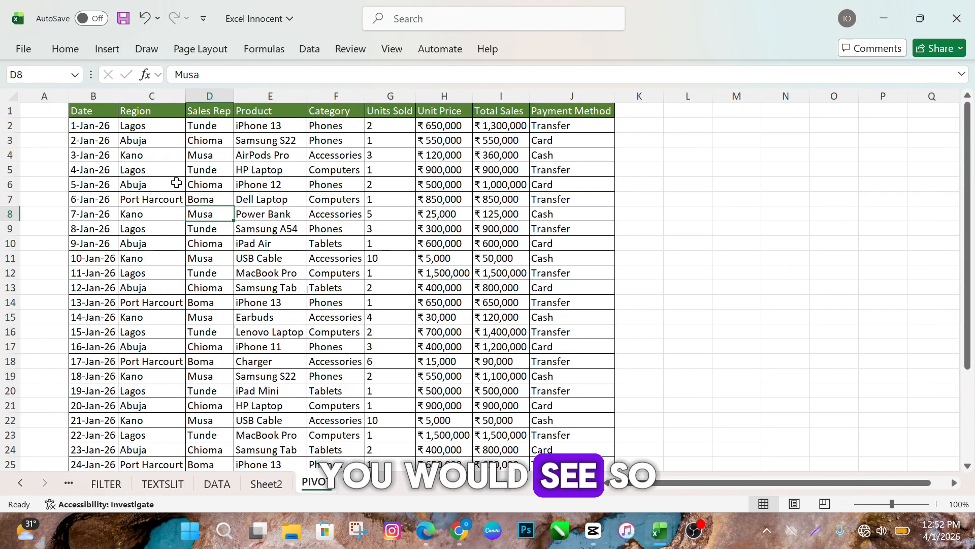
pyautogui.click(133, 141)
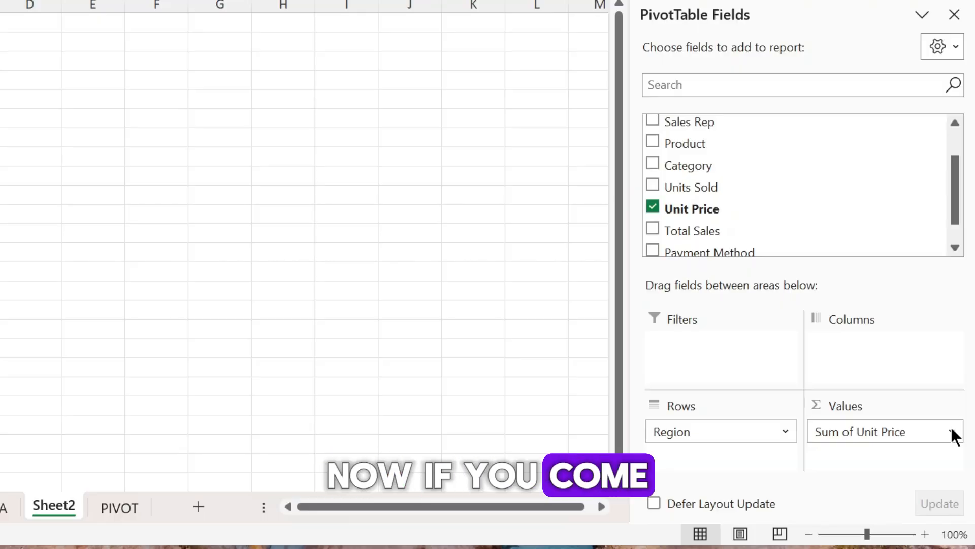
# Change the Unit Price value field to summarize by Average and select the four regional results in B4:B7.
pyautogui.click(952, 429)
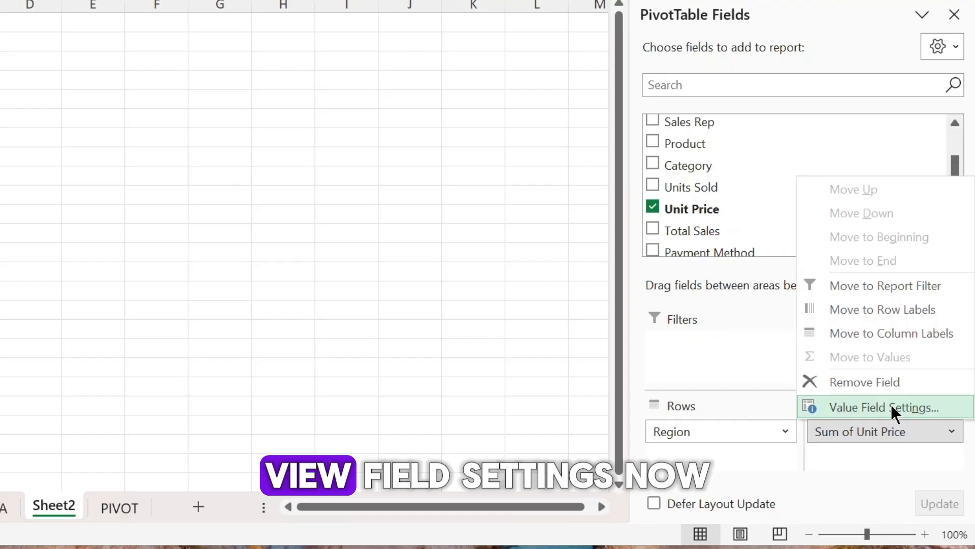
pyautogui.click(892, 407)
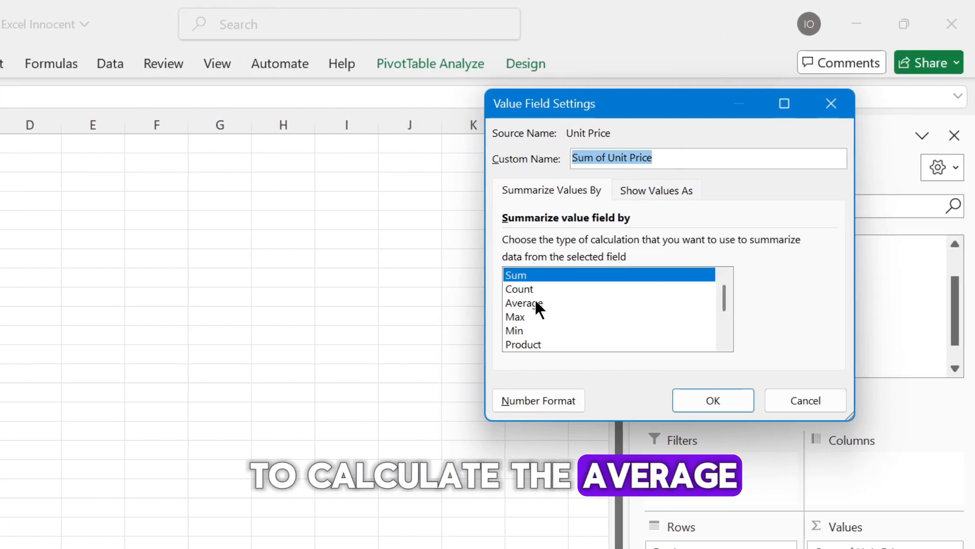
pyautogui.click(678, 303)
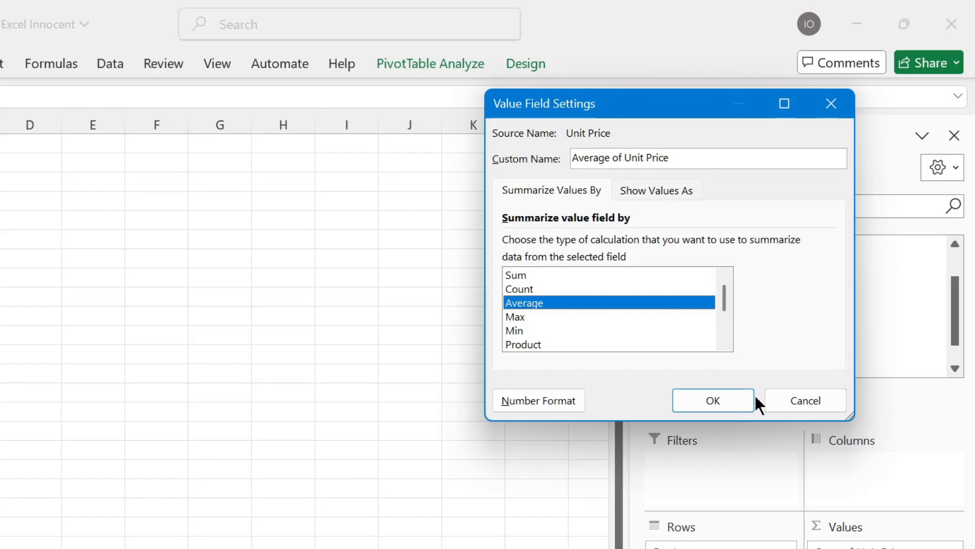
pyautogui.click(716, 401)
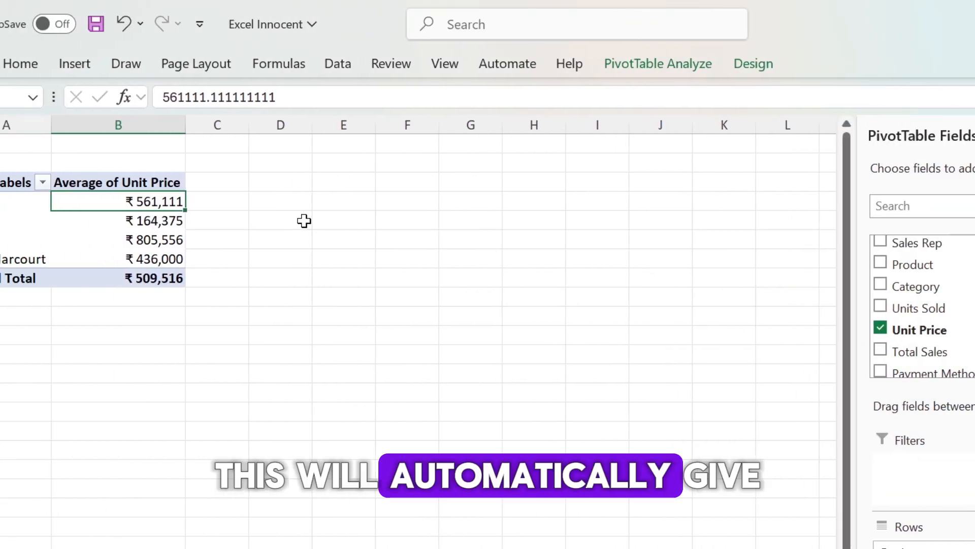
pyautogui.moveTo(197, 198); pyautogui.dragTo(199, 249)
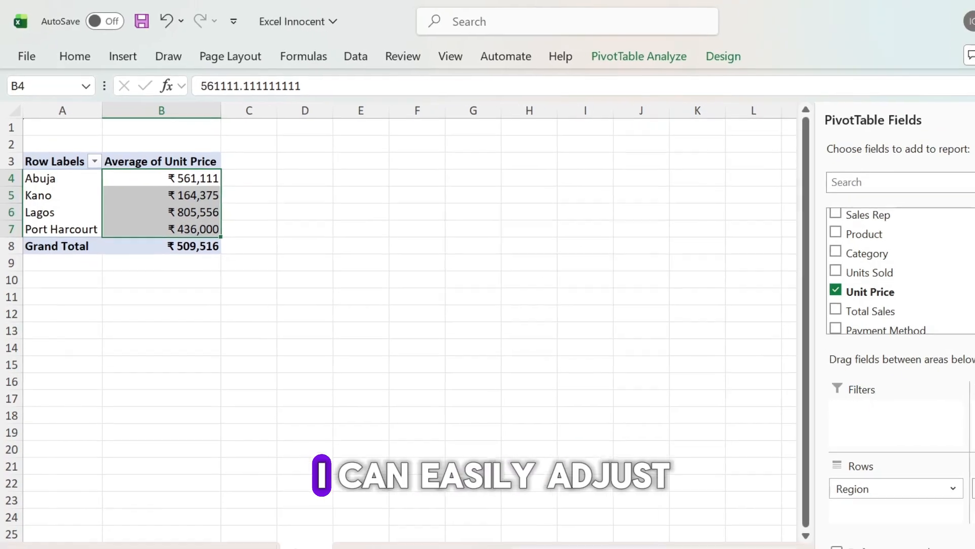
# Change the Unit Price value field to summarize by Count and select the four regional results in B4:B7.
pyautogui.click(962, 445)
pyautogui.click(968, 427)
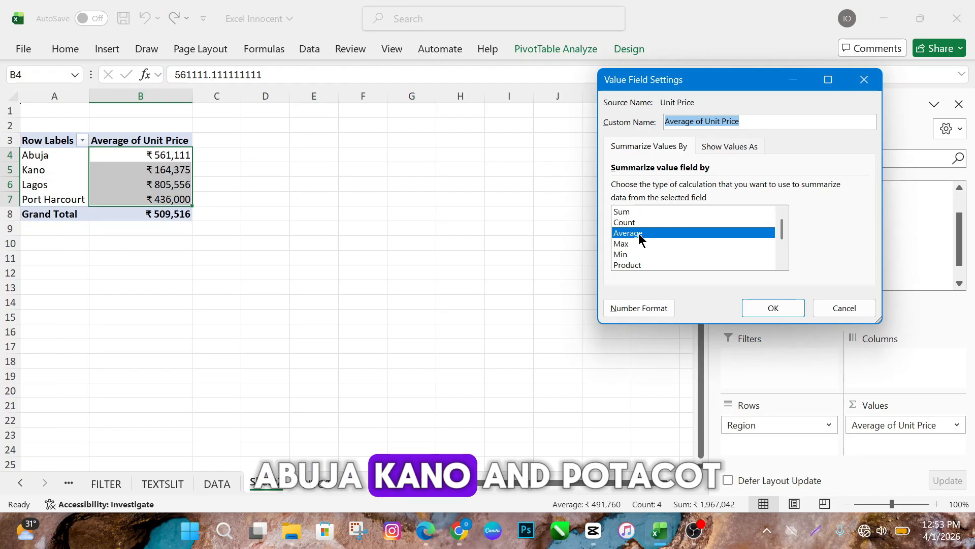
pyautogui.click(635, 222)
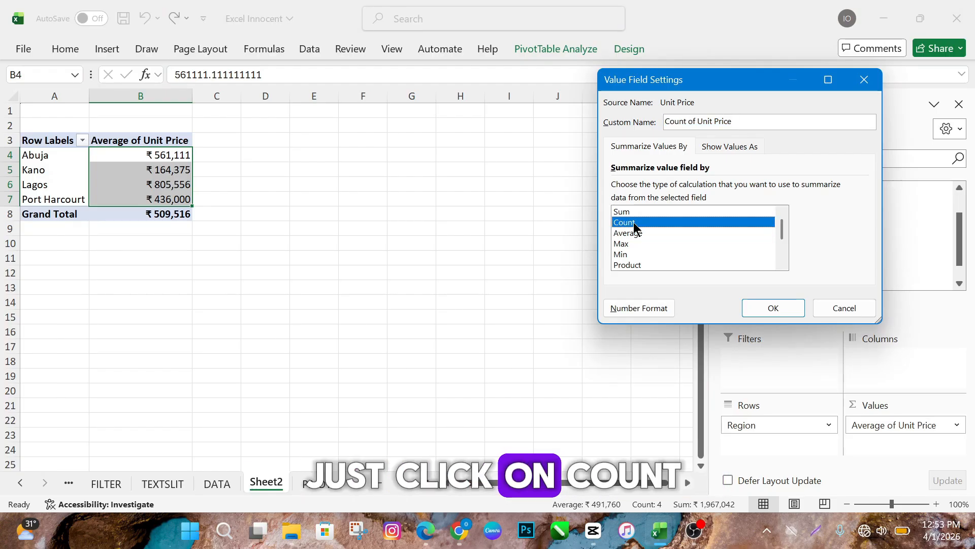
pyautogui.click(760, 307)
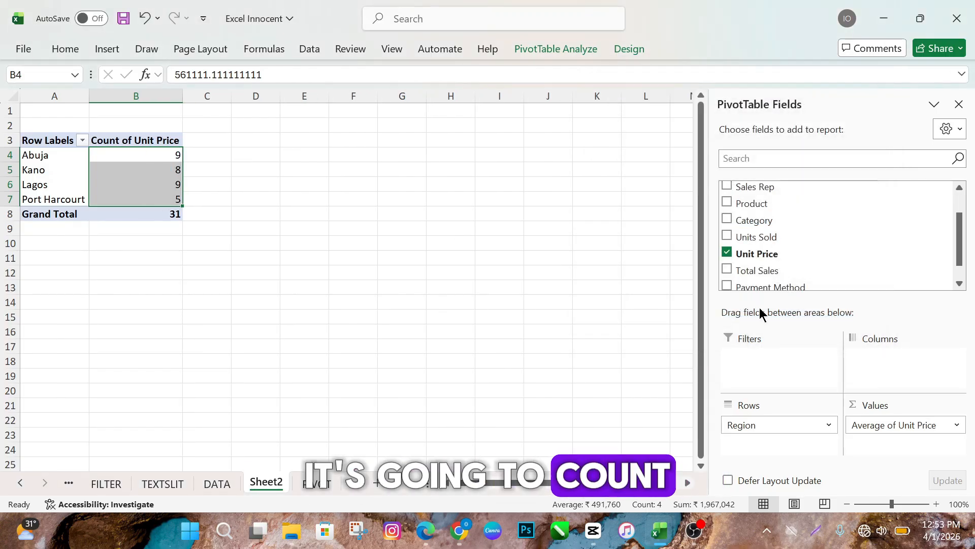
pyautogui.click(127, 154)
pyautogui.moveTo(128, 155); pyautogui.dragTo(126, 200)
pyautogui.click(226, 201)
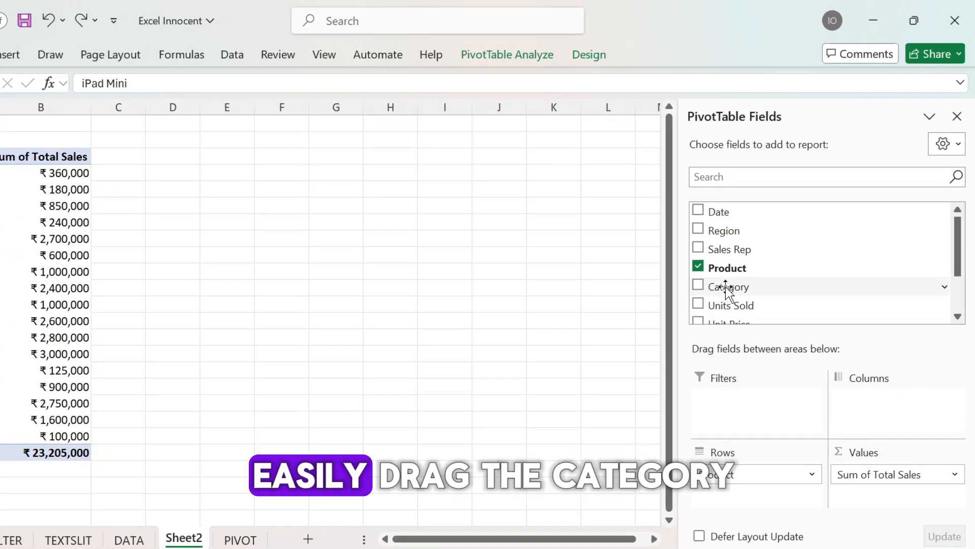
# Add the Category field to the PivotTable's Filters area and review the Category column in the PIVOT sheet's source table.
pyautogui.moveTo(743, 257); pyautogui.dragTo(762, 340)
pyautogui.moveTo(697, 442); pyautogui.dragTo(699, 470)
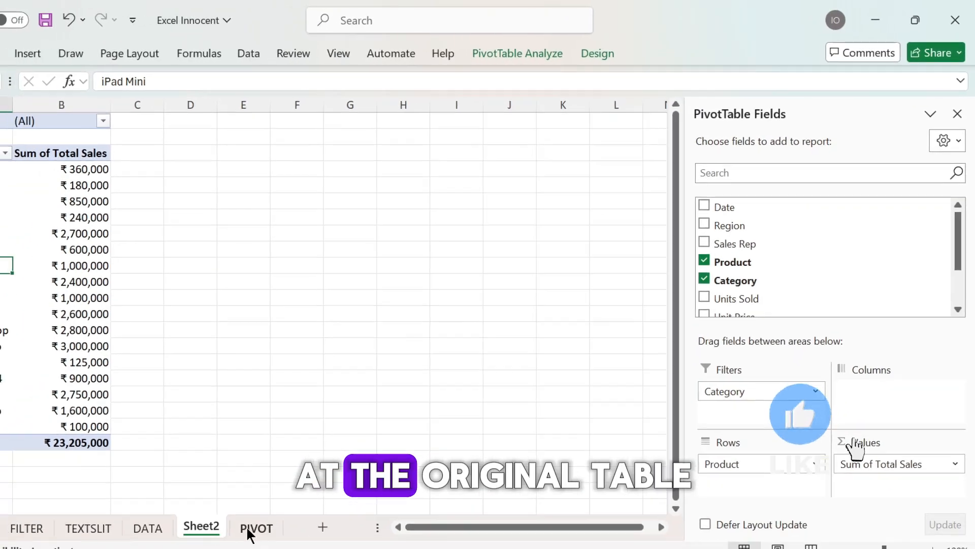
pyautogui.click(251, 531)
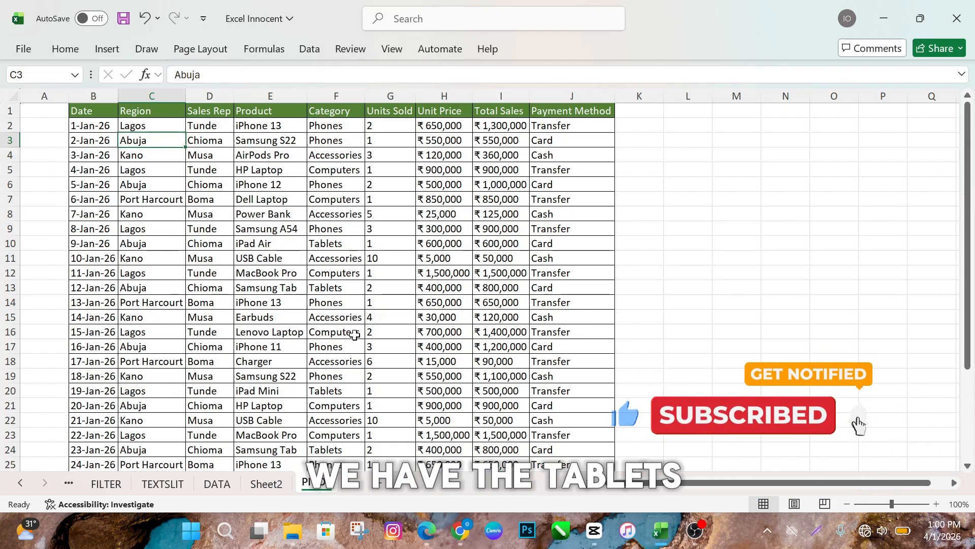
pyautogui.scroll(-4, 354, 334)
pyautogui.scroll(1, 354, 335)
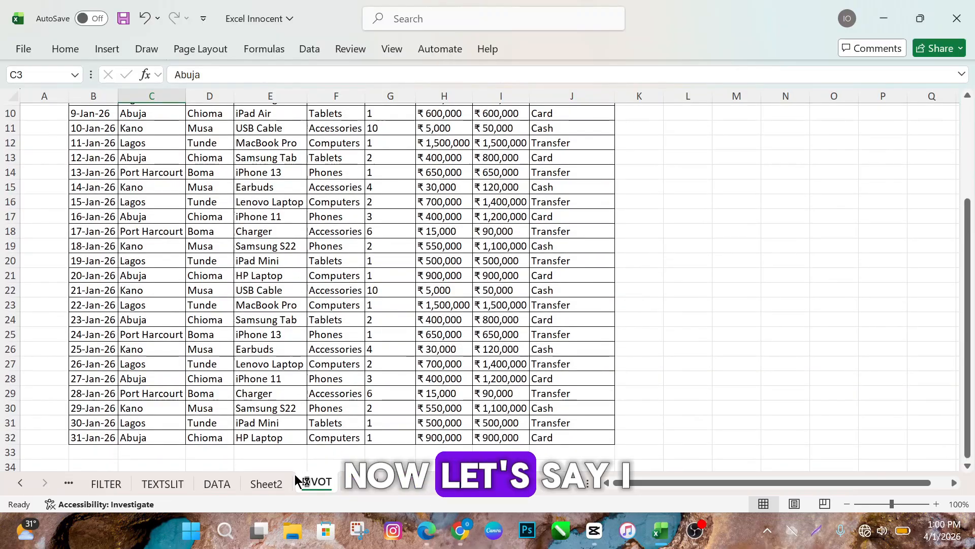
pyautogui.click(263, 485)
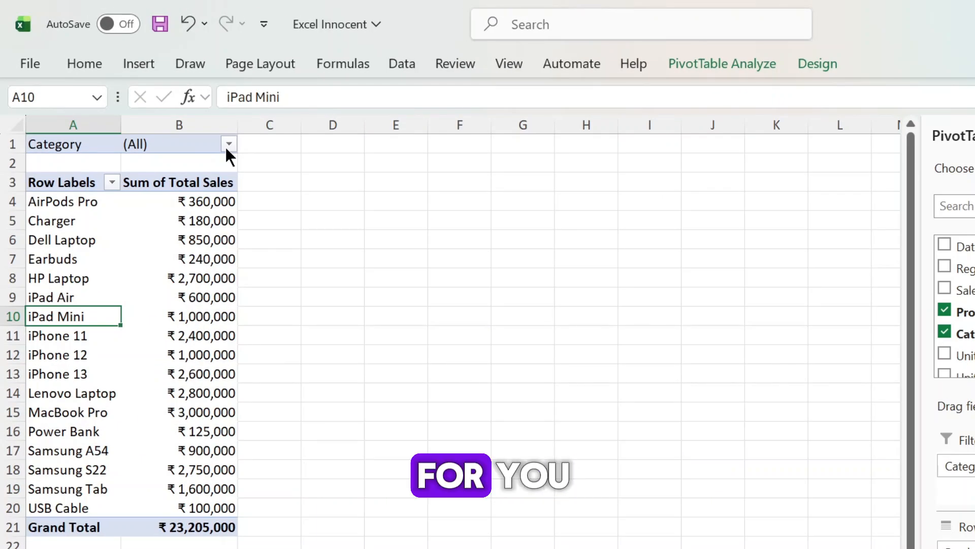
# Filter the PivotTable's Category to multiple items, including only Accessories and Computers.
pyautogui.click(228, 146)
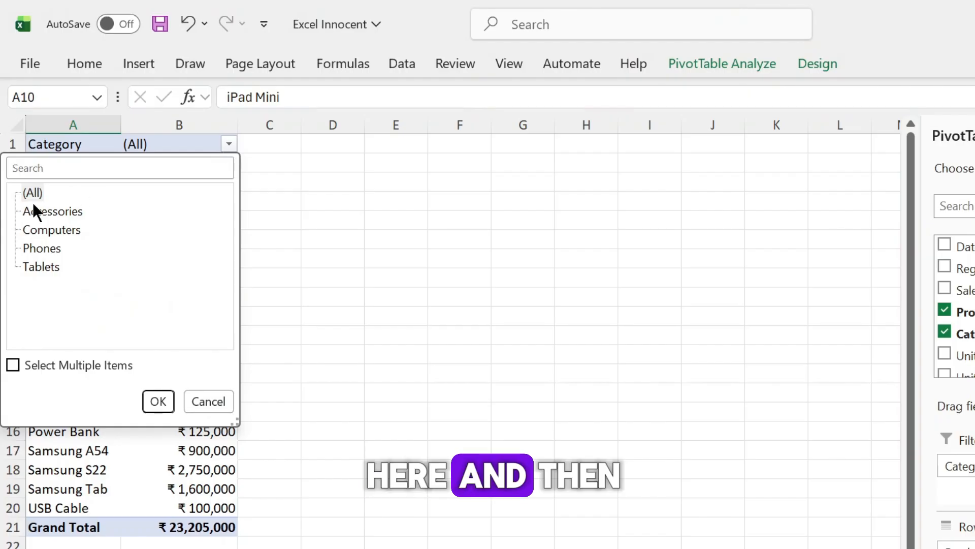
pyautogui.click(10, 360)
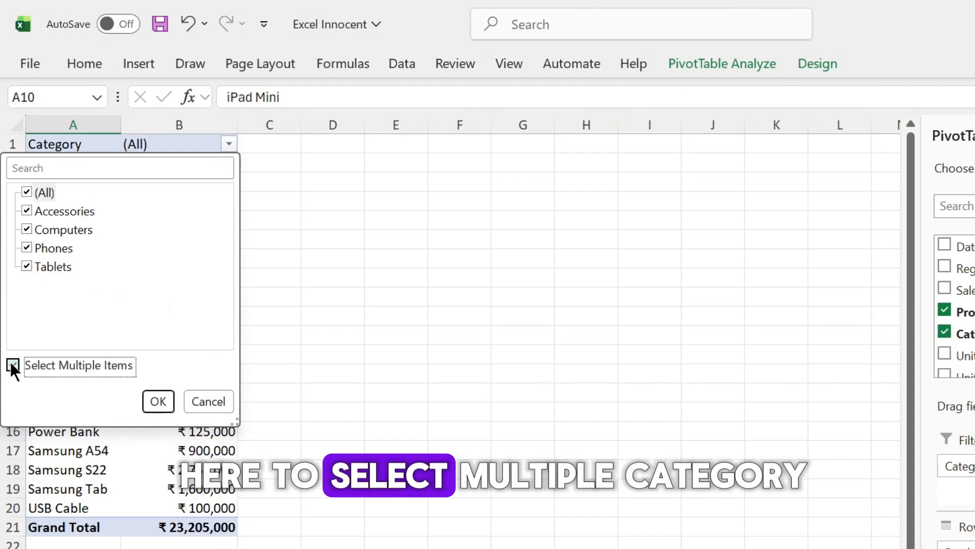
pyautogui.click(26, 191)
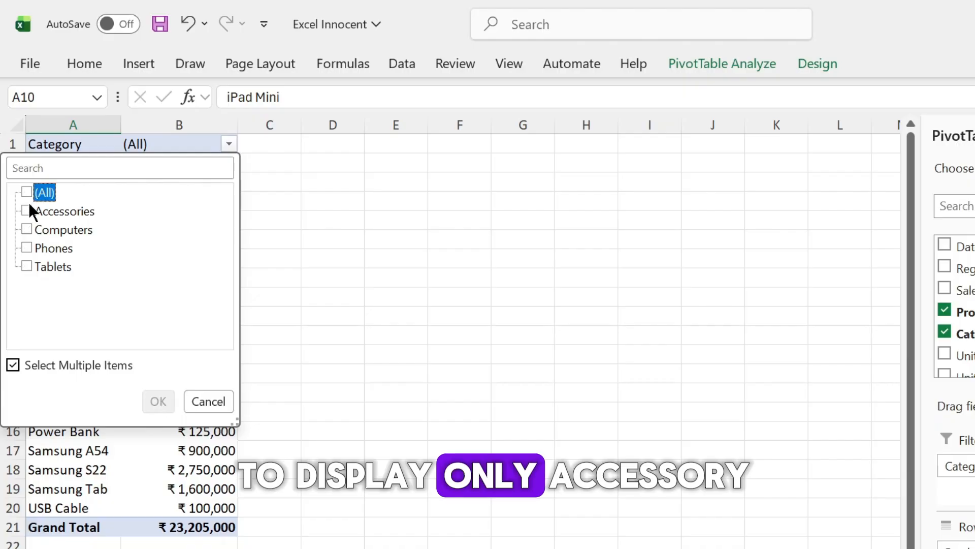
pyautogui.click(26, 207)
pyautogui.click(28, 226)
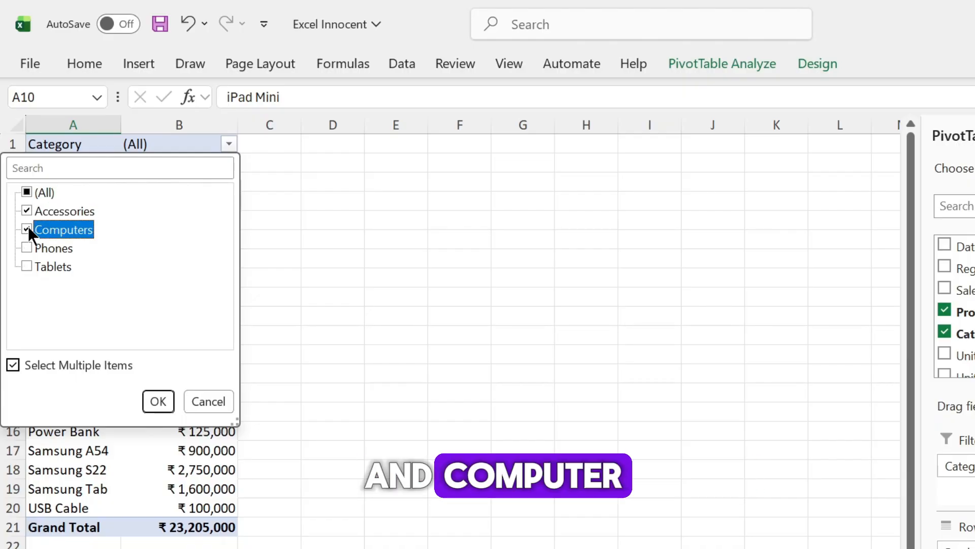
pyautogui.click(158, 400)
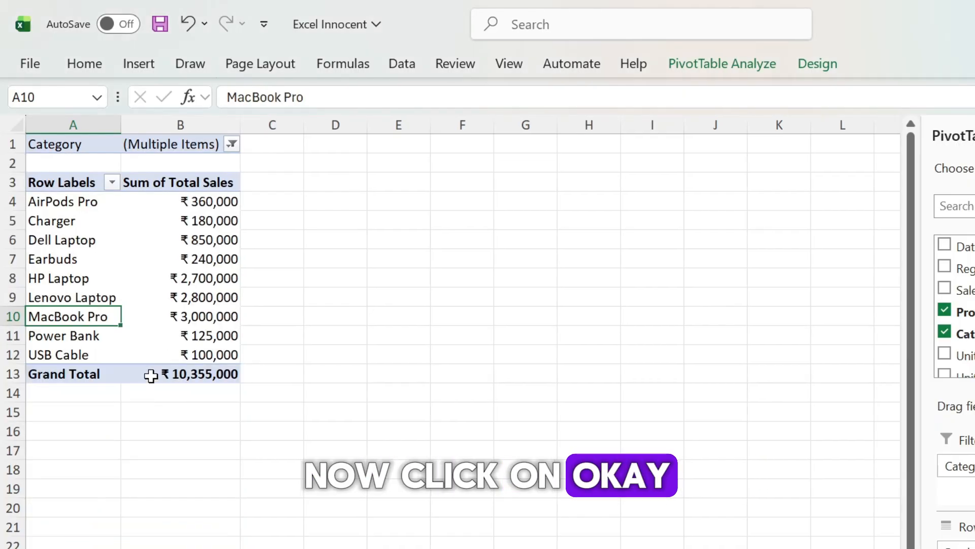
pyautogui.click(323, 332)
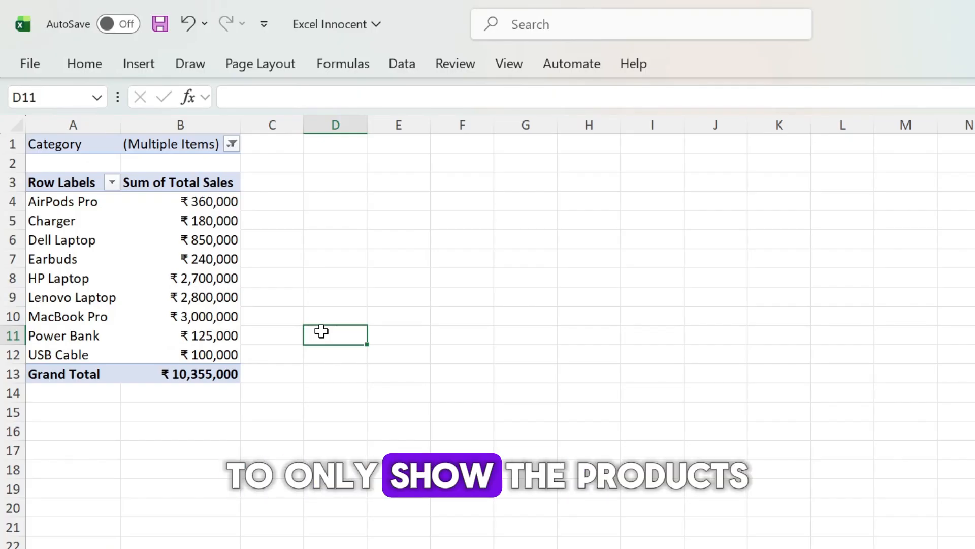
# Change the Category filter to include only Accessories and Phones.
pyautogui.click(231, 145)
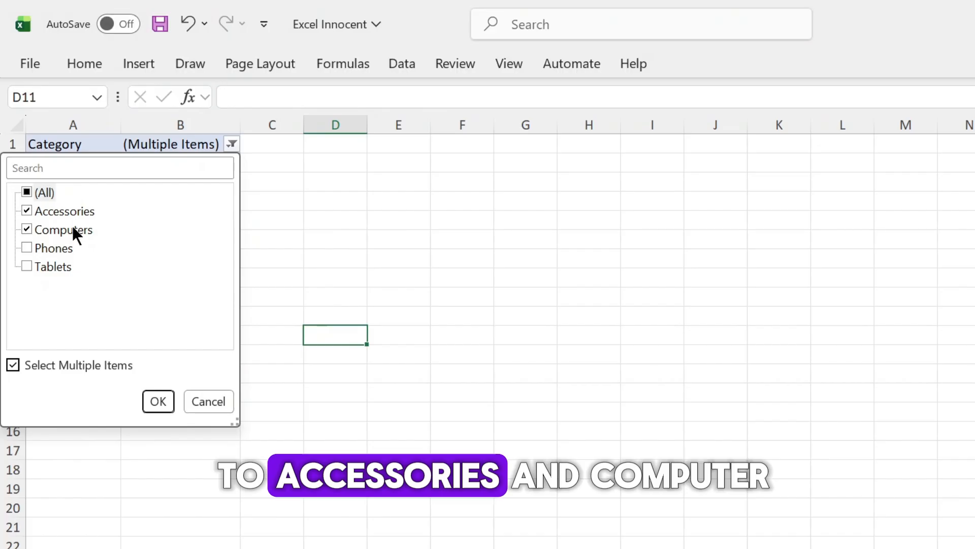
pyautogui.click(26, 211)
pyautogui.click(27, 229)
pyautogui.click(26, 248)
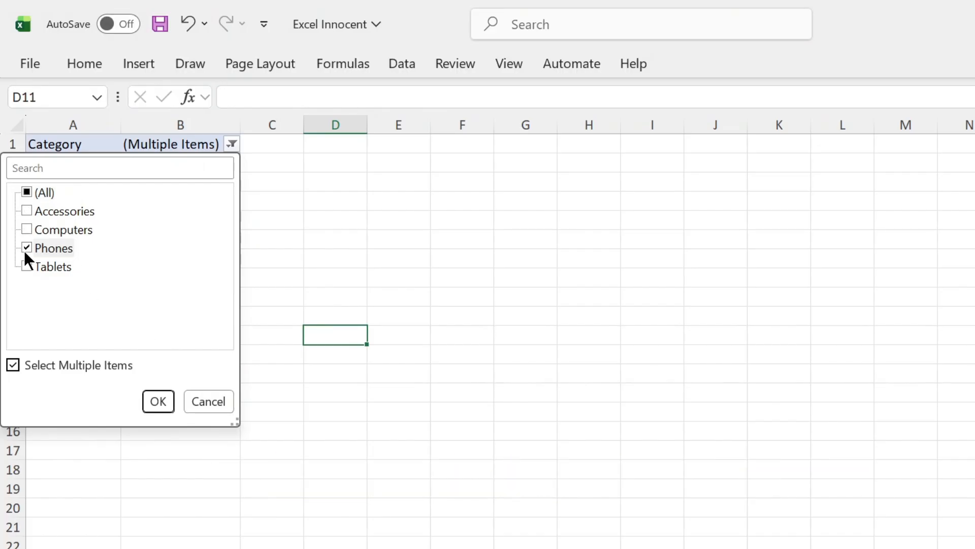
pyautogui.click(26, 210)
pyautogui.click(162, 400)
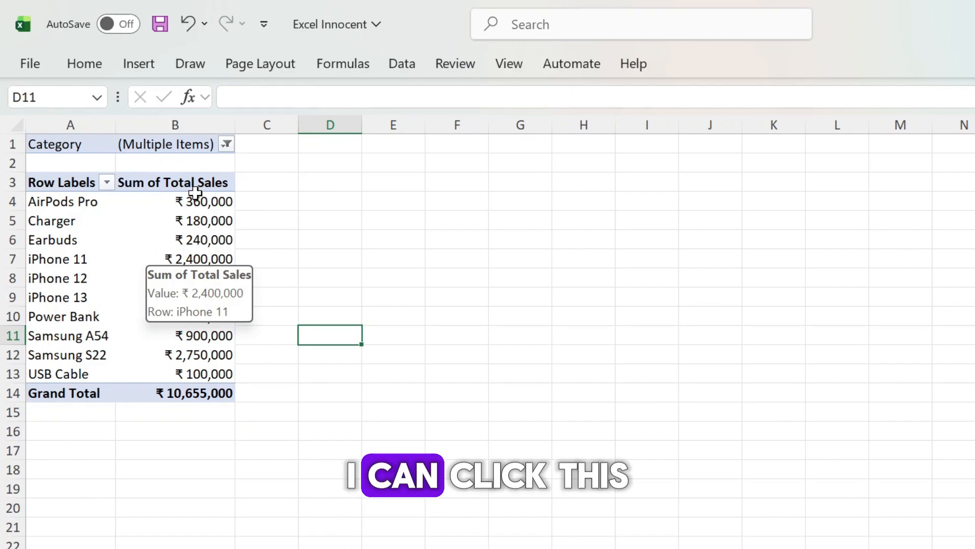
pyautogui.click(88, 246)
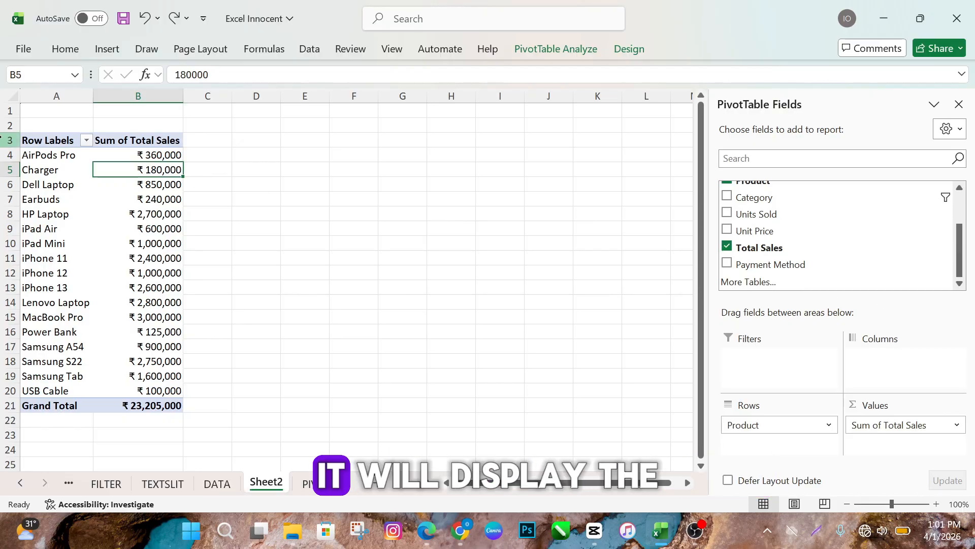
# Add the Region field to the PivotTable's Columns area so total sales per product are split by region.
pyautogui.click(5, 140)
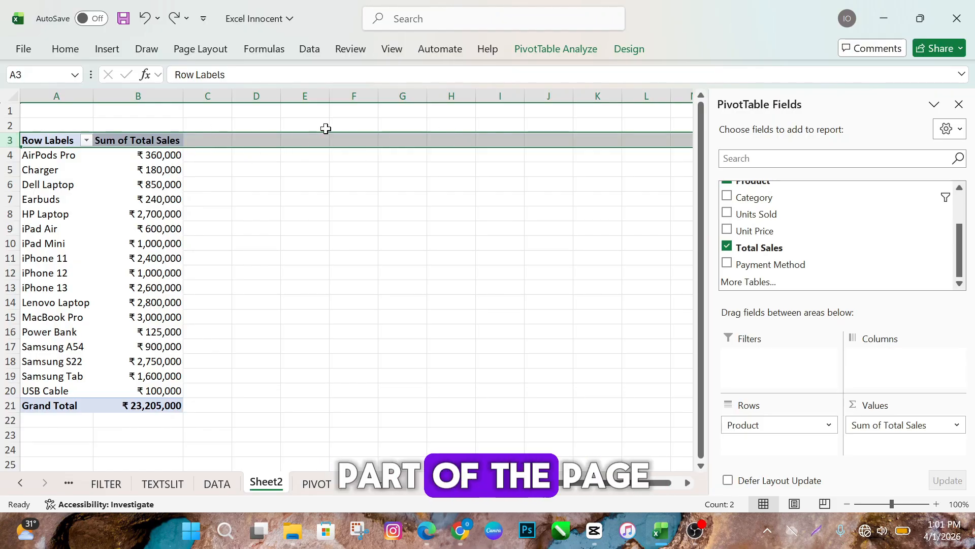
pyautogui.scroll(2, 774, 234)
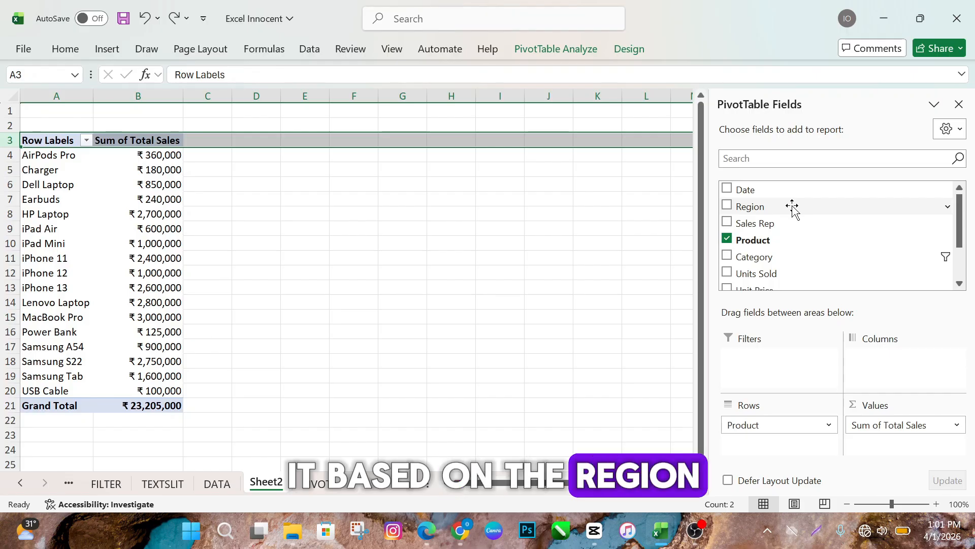
pyautogui.moveTo(763, 205); pyautogui.dragTo(902, 373)
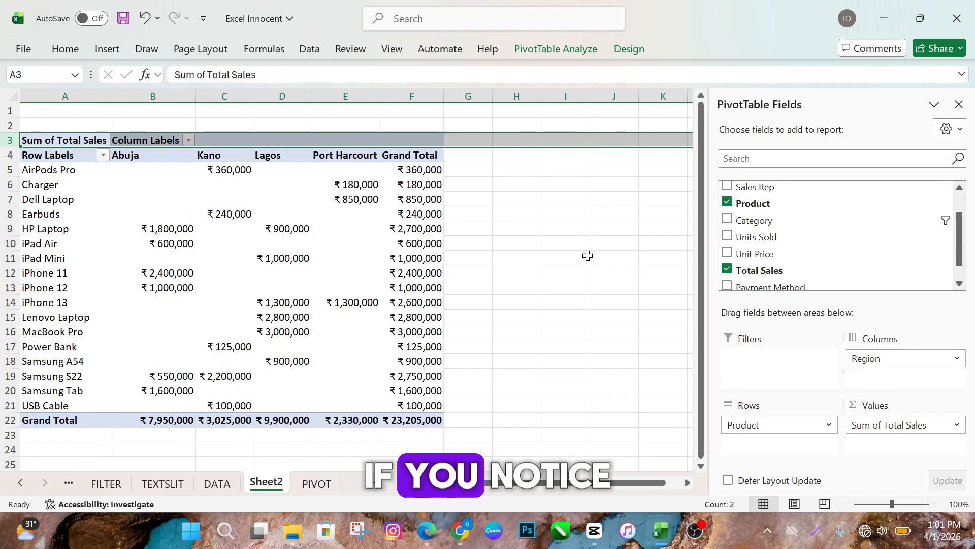
# Examine the product rows and region columns, checking the regional sales and grand totals of AirPods Pro and Charger.
pyautogui.click(91, 173)
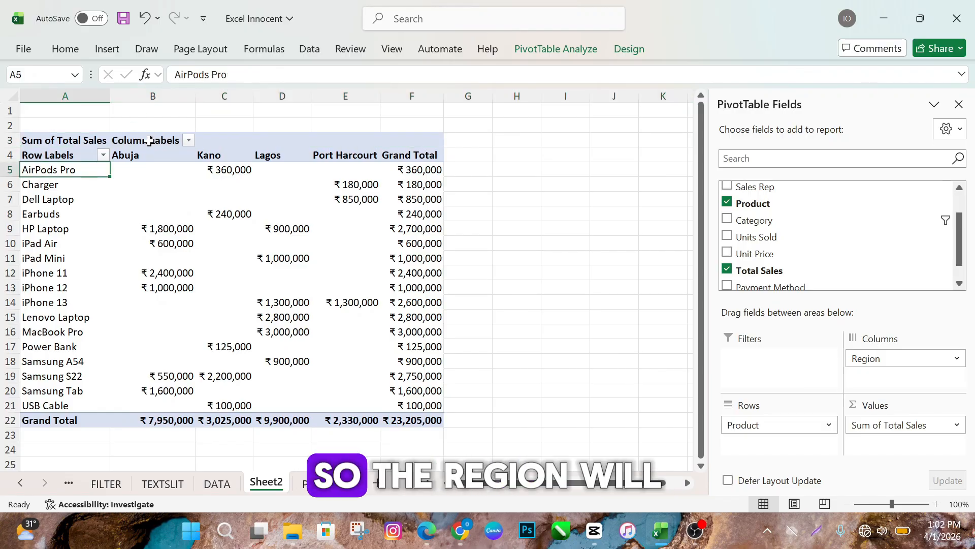
pyautogui.click(412, 142)
pyautogui.moveTo(411, 142); pyautogui.dragTo(190, 140)
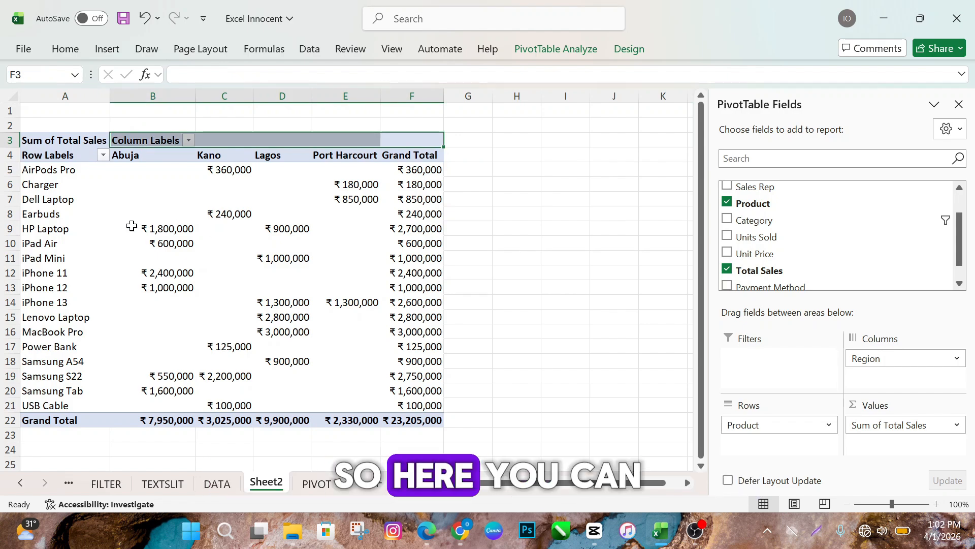
pyautogui.click(49, 170)
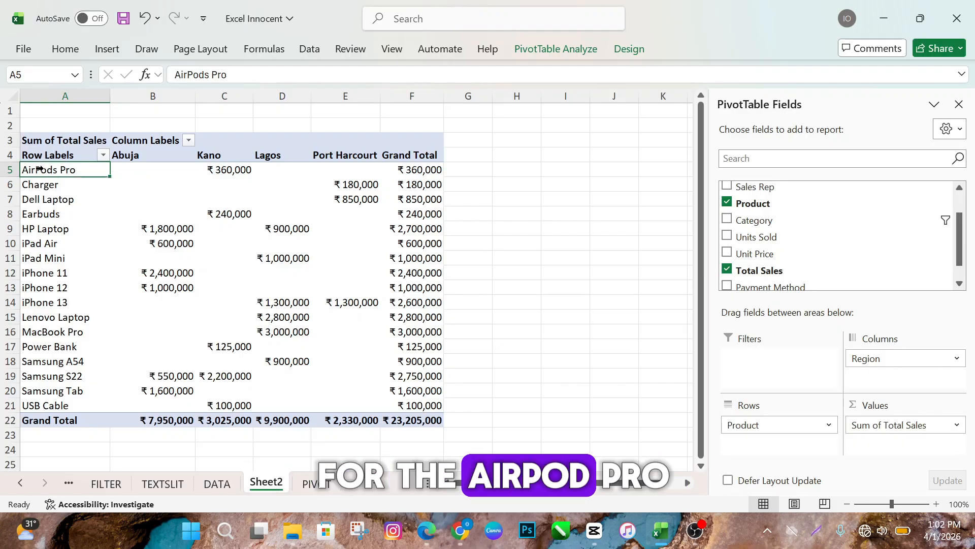
pyautogui.click(218, 173)
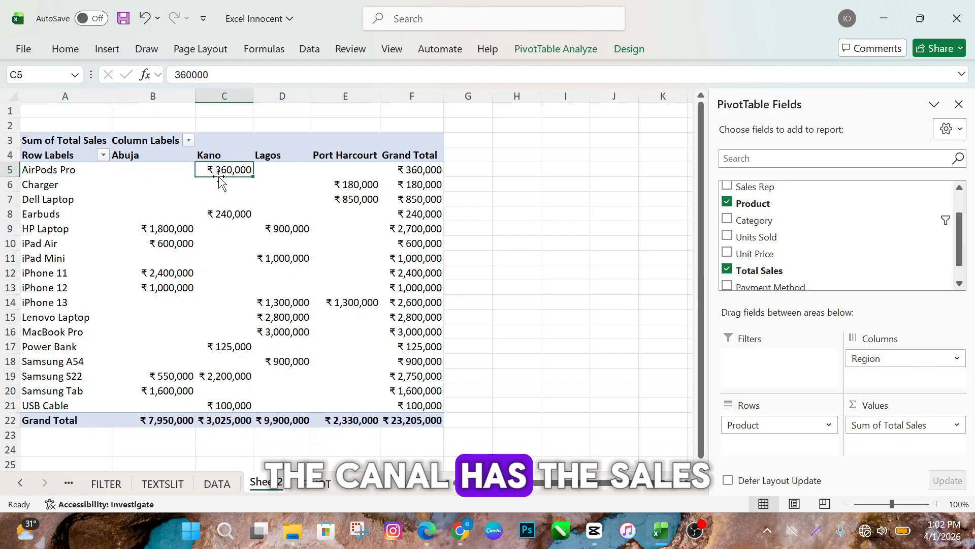
pyautogui.click(423, 170)
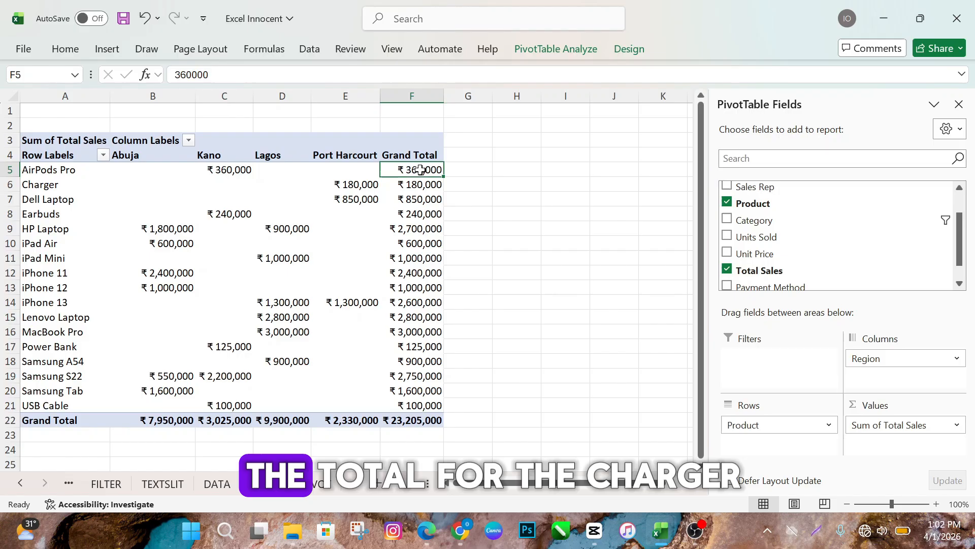
pyautogui.click(25, 184)
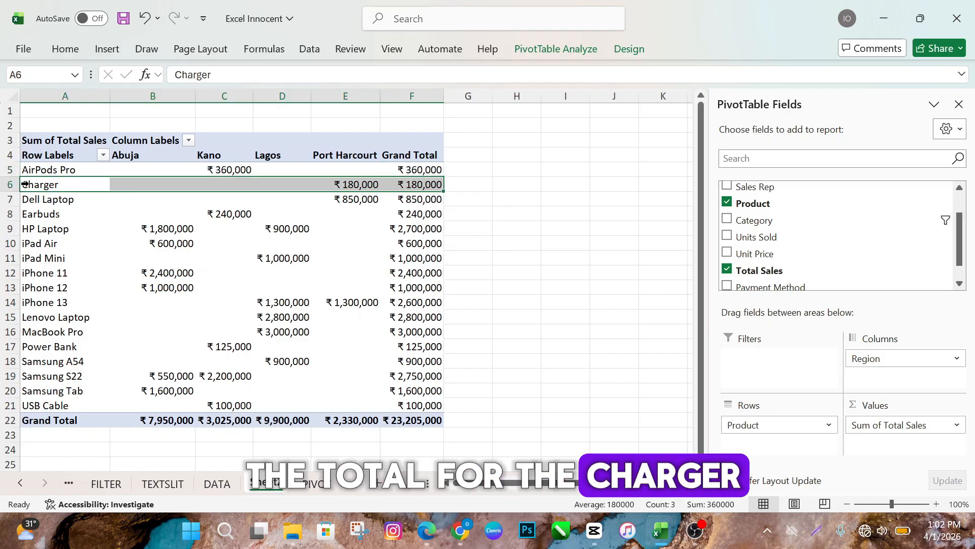
pyautogui.click(366, 185)
pyautogui.click(433, 189)
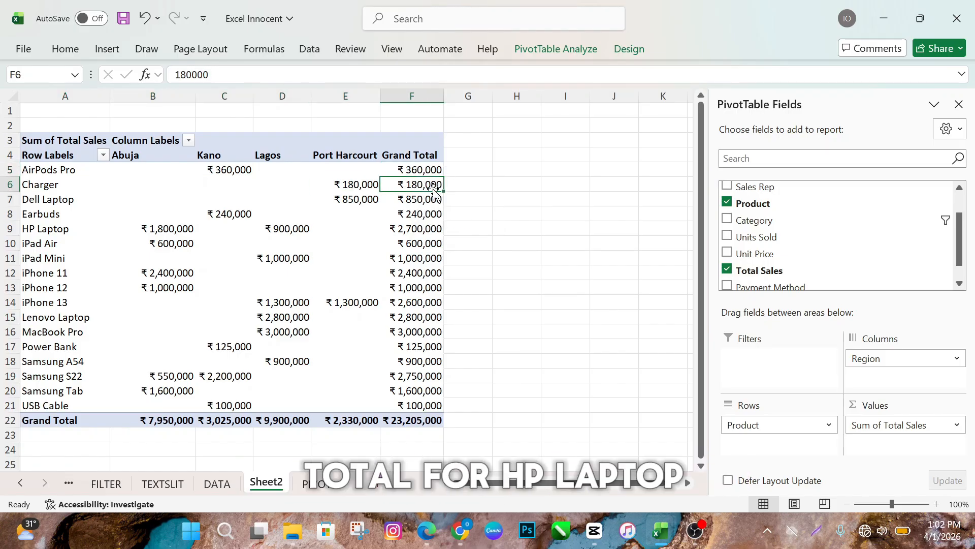
# Check the HP Laptop sales in Abuja and Lagos and the product's grand total.
pyautogui.click(58, 232)
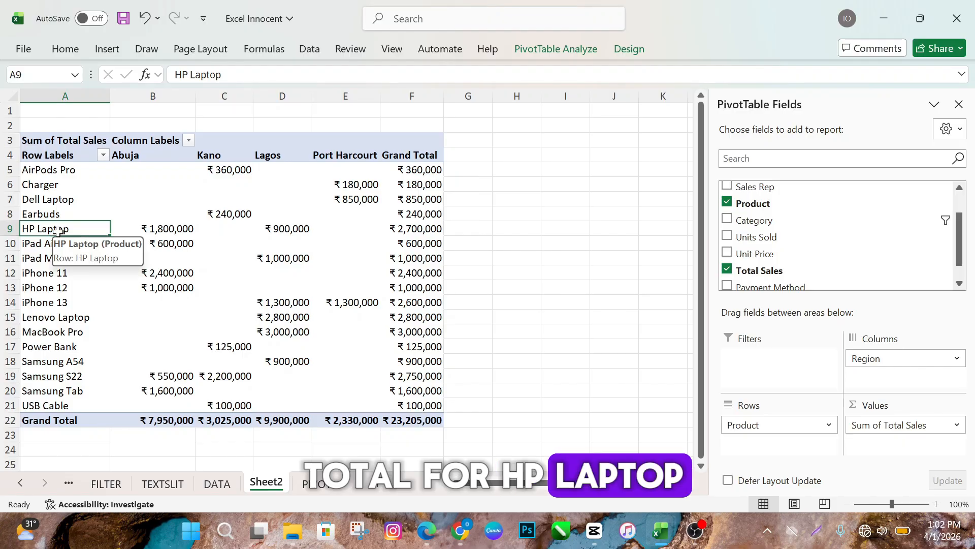
pyautogui.click(167, 228)
pyautogui.moveTo(166, 229)
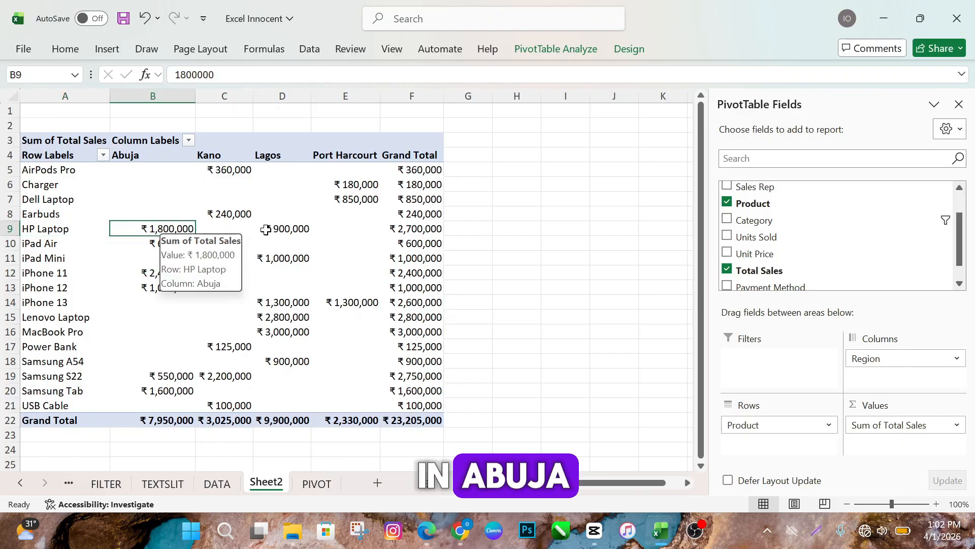
pyautogui.click(301, 229)
pyautogui.click(422, 229)
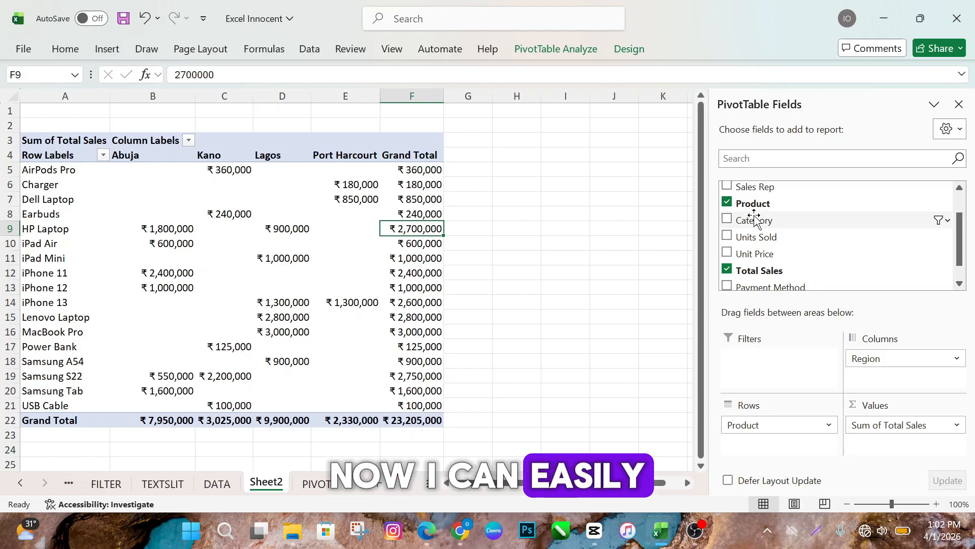
# Add the Category field back to the PivotTable's Filters area and filter it to Phones and Tablets only.
pyautogui.moveTo(756, 219); pyautogui.dragTo(770, 364)
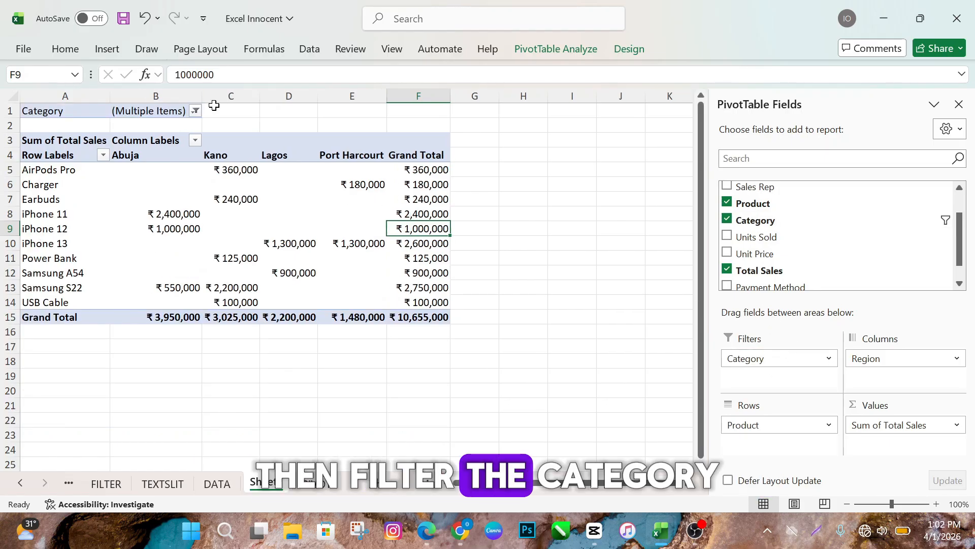
pyautogui.click(193, 111)
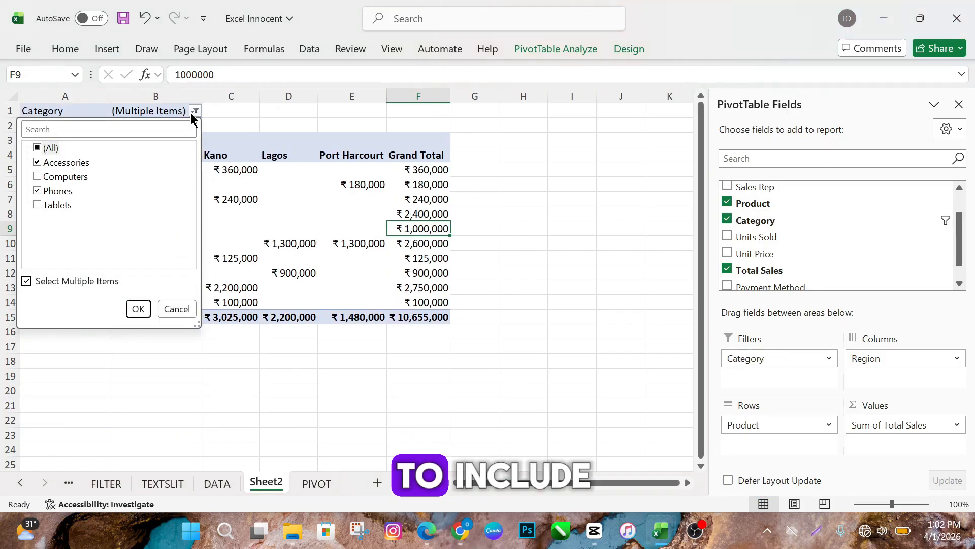
pyautogui.click(38, 163)
pyautogui.click(37, 205)
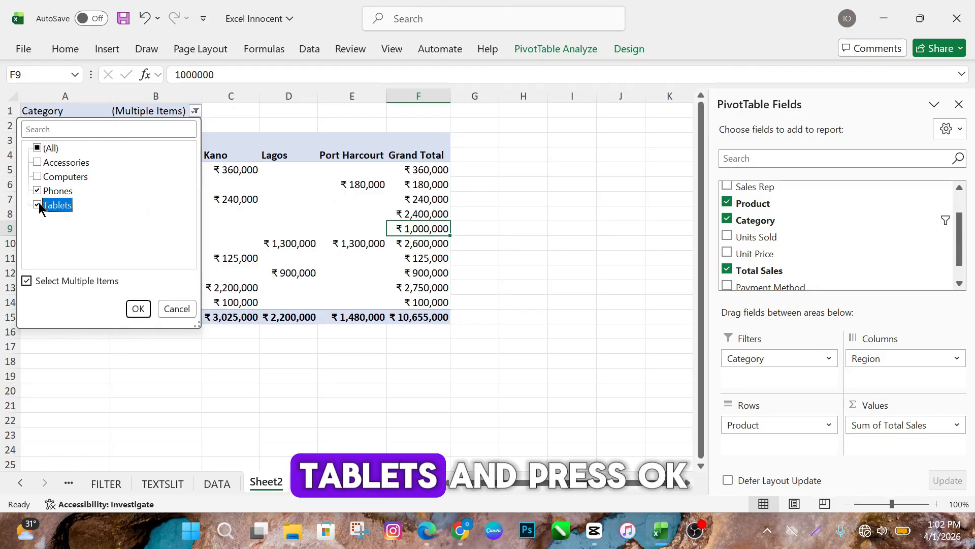
pyautogui.click(138, 309)
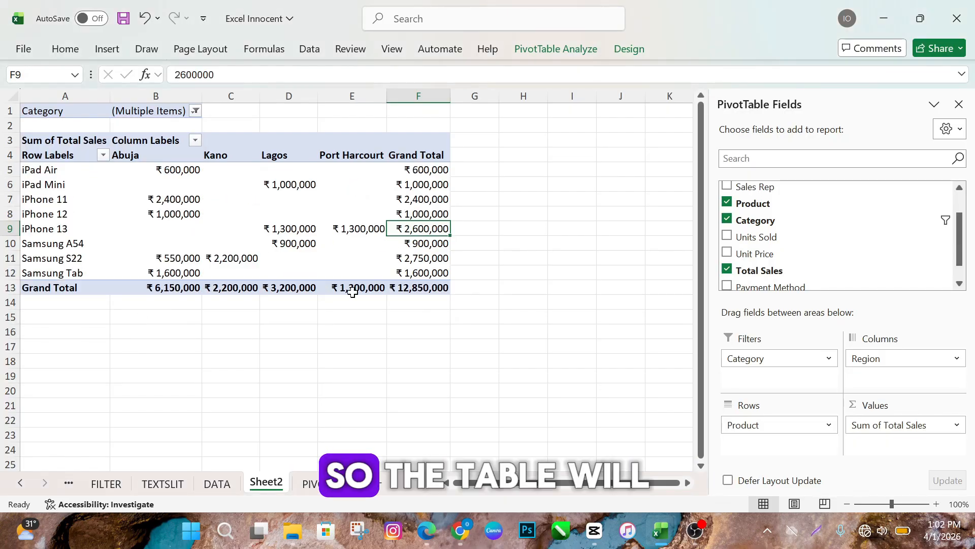
# Examine the filtered PivotTable and its product rows for the Phones and Tablets categories.
pyautogui.click(475, 302)
pyautogui.moveTo(475, 301); pyautogui.dragTo(1, 144)
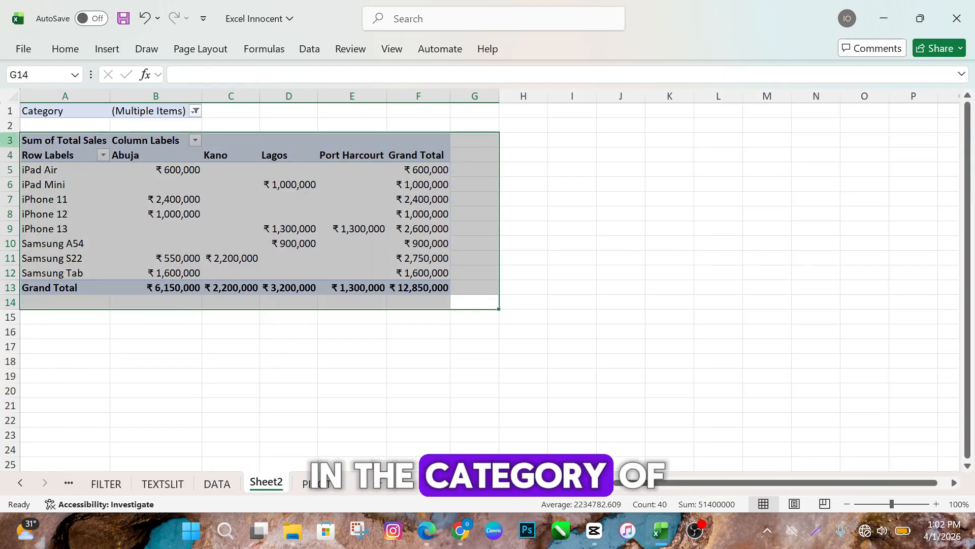
pyautogui.click(68, 183)
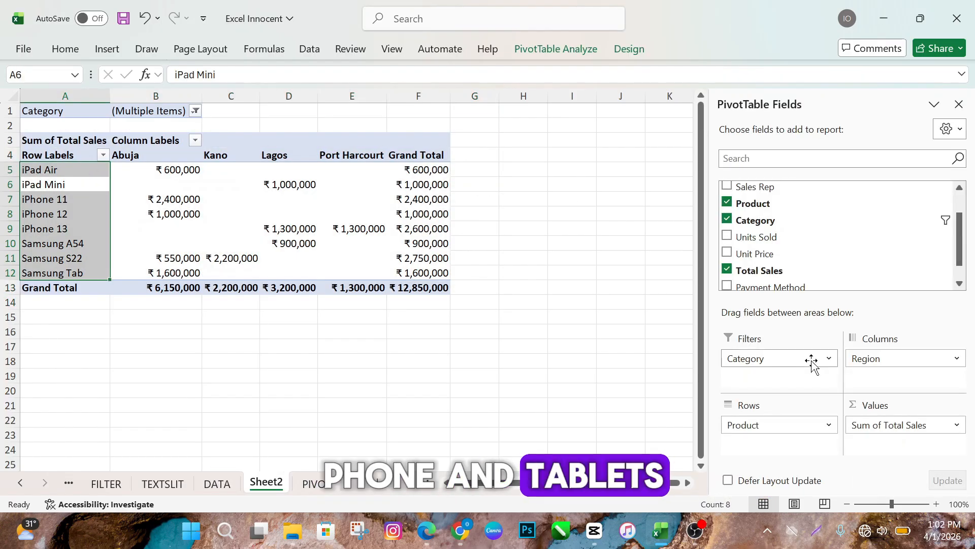
# Replace the Product field with Sales Rep in the PivotTable's Rows area and review the sales representative rows.
pyautogui.click(821, 421)
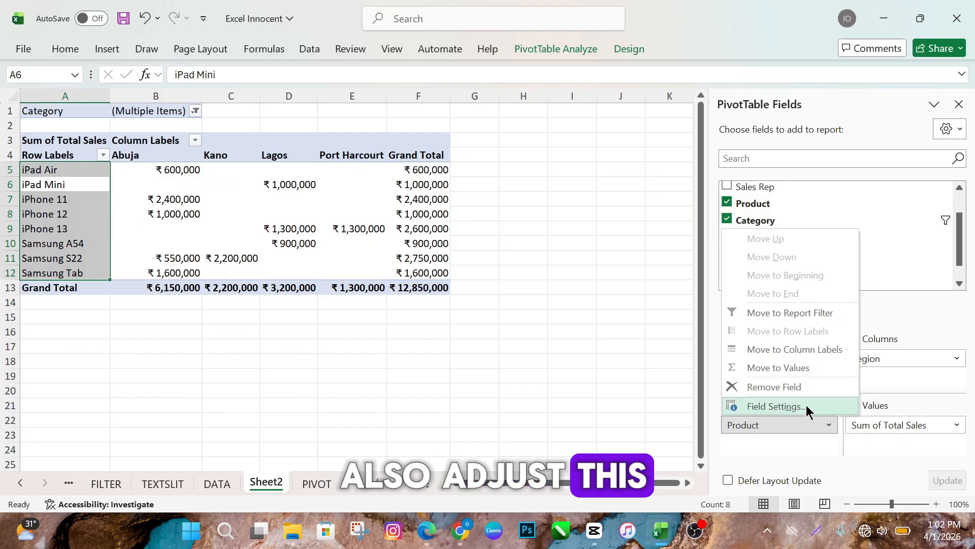
pyautogui.click(797, 387)
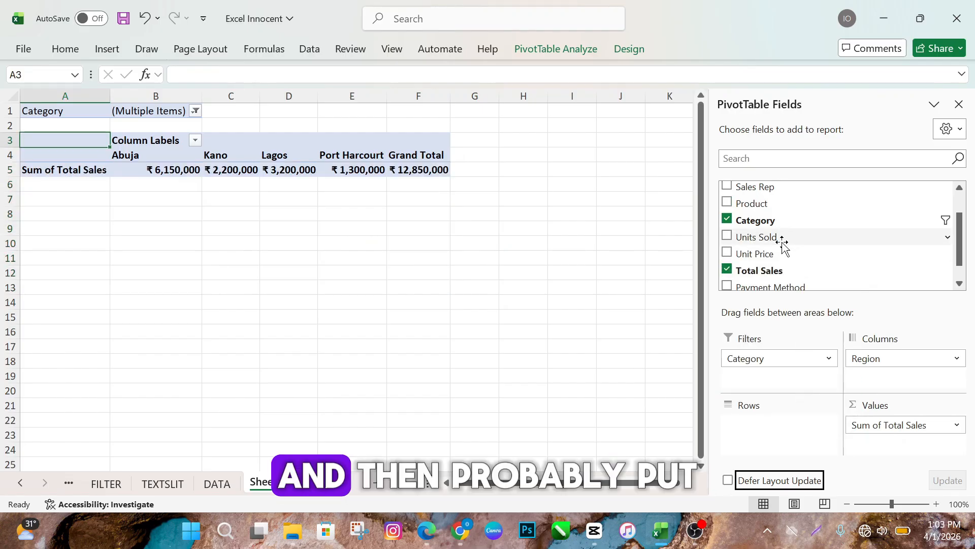
pyautogui.scroll(1, 787, 239)
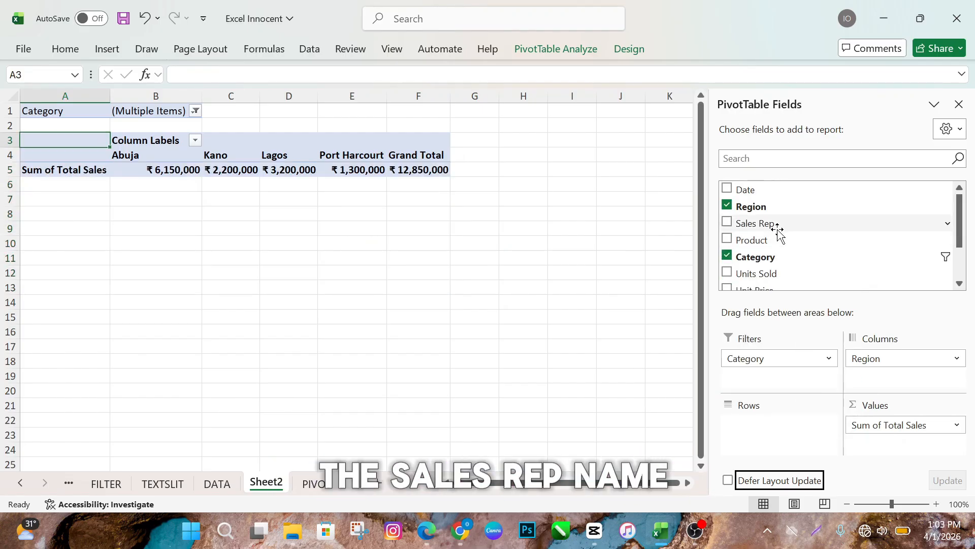
pyautogui.moveTo(777, 224); pyautogui.dragTo(772, 438)
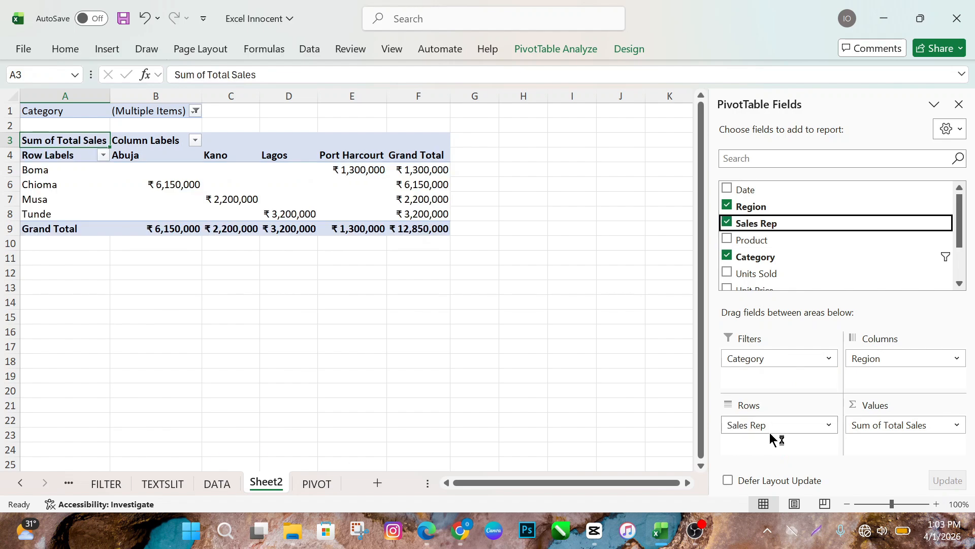
pyautogui.click(30, 166)
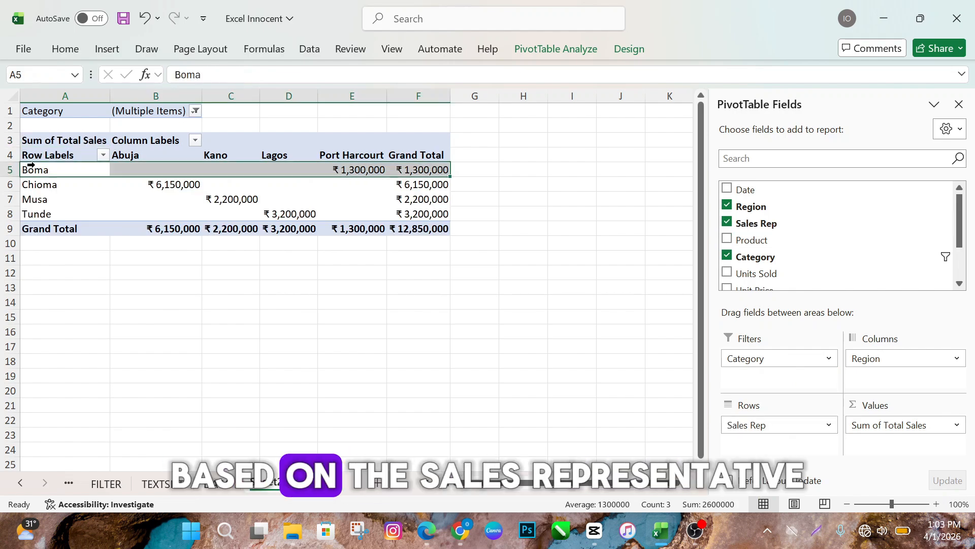
pyautogui.moveTo(38, 170); pyautogui.dragTo(38, 199)
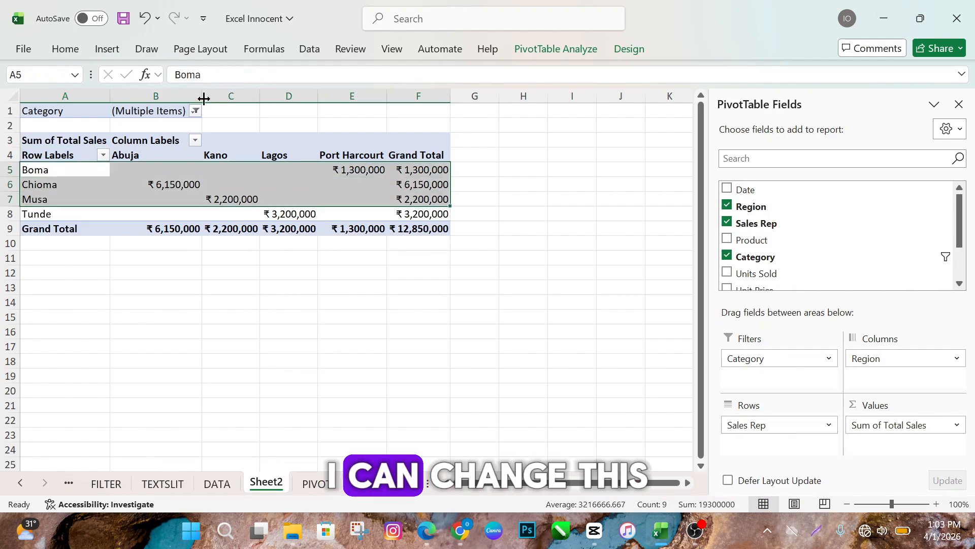
# Include Accessories and Computers in the Category filter so the PivotTable covers all categories.
pyautogui.click(195, 111)
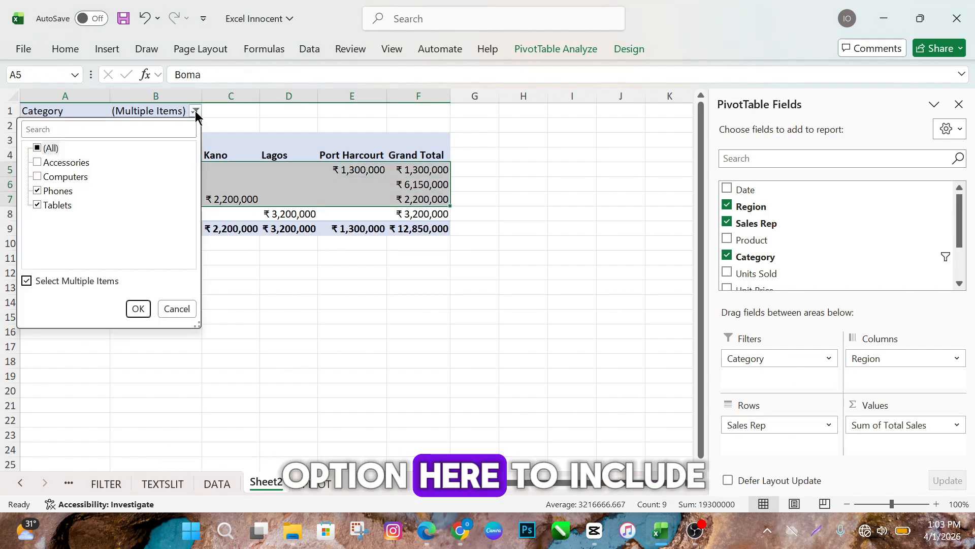
pyautogui.click(38, 162)
pyautogui.click(38, 165)
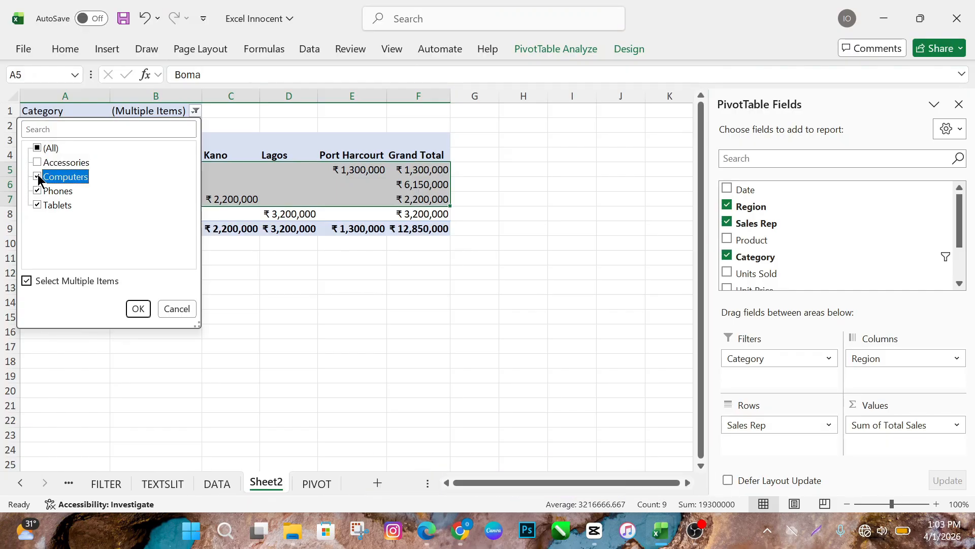
pyautogui.click(138, 309)
pyautogui.click(218, 362)
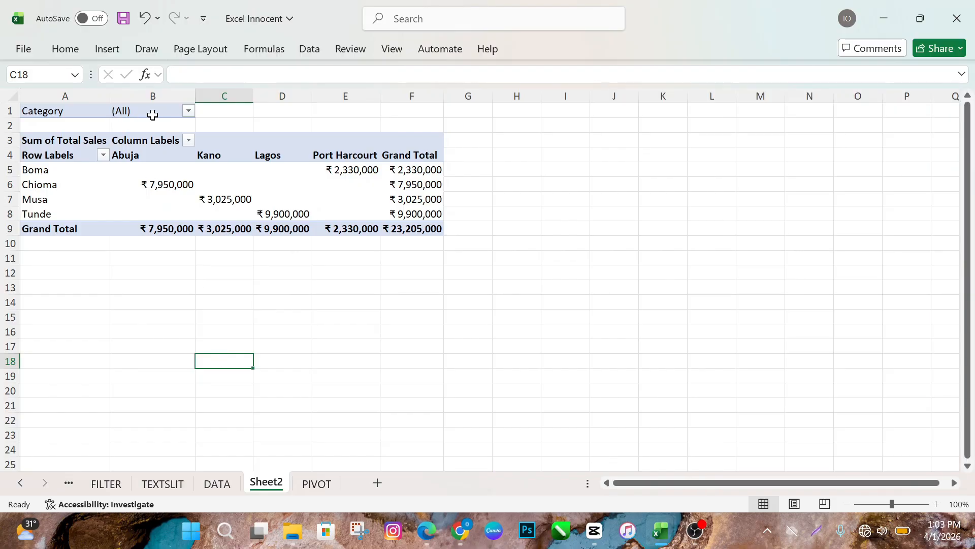
# Review the item choices in the Category filter without changing them, and return to the sales representative rows.
pyautogui.click(189, 111)
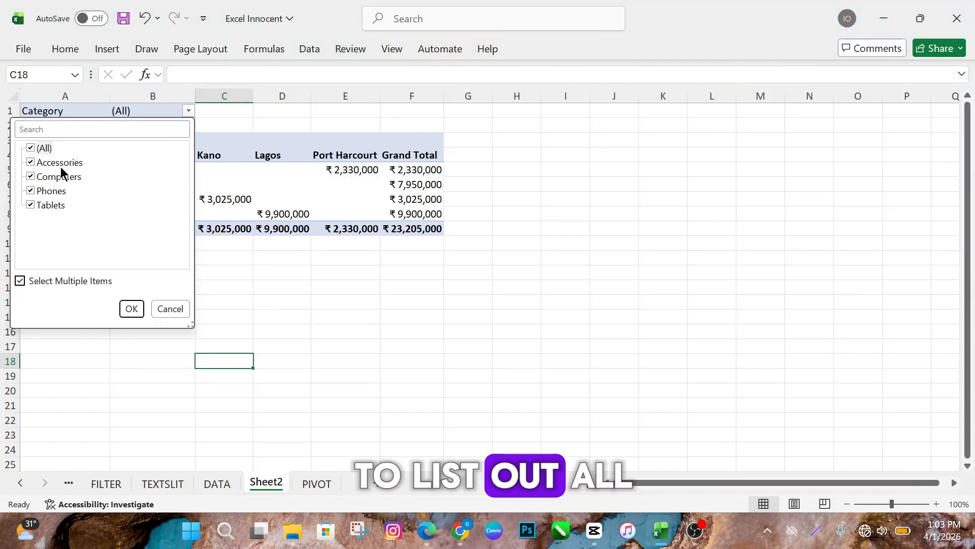
pyautogui.click(173, 309)
pyautogui.click(198, 257)
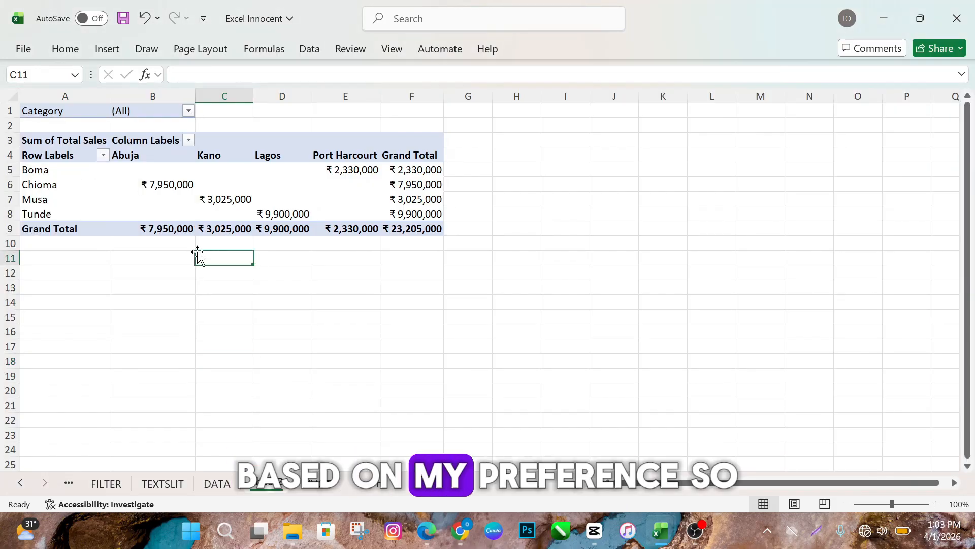
pyautogui.click(75, 187)
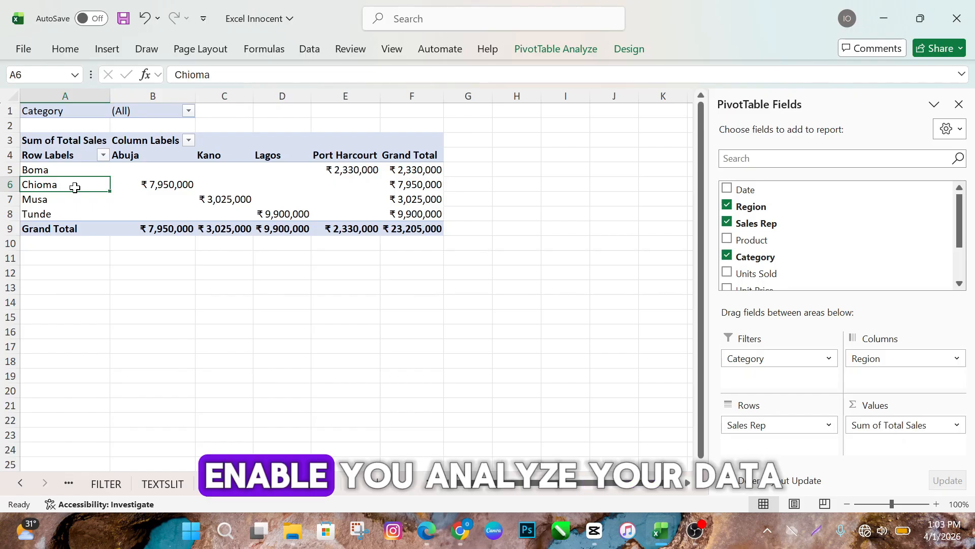